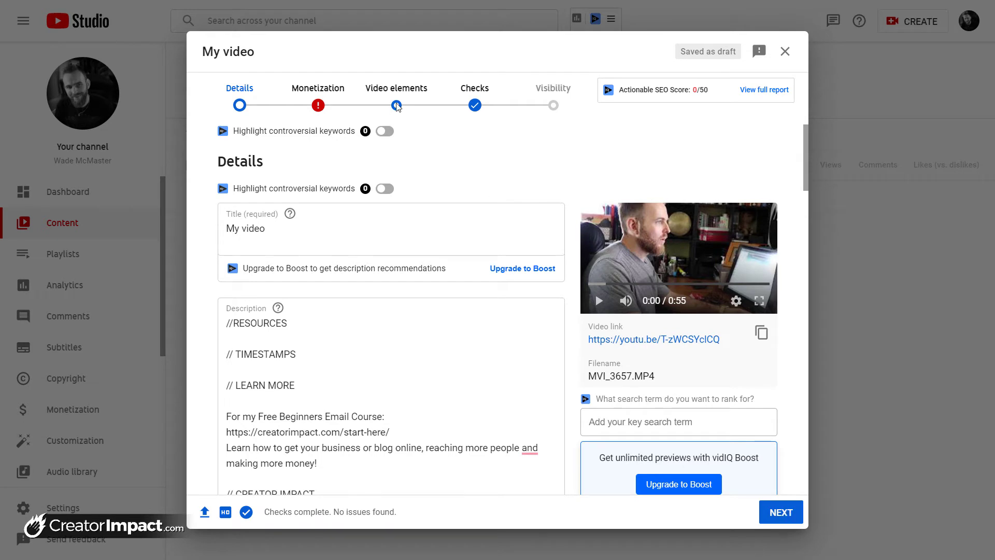
Set the draft video's monetization to Off and advance to its video elements
left_click(781, 512)
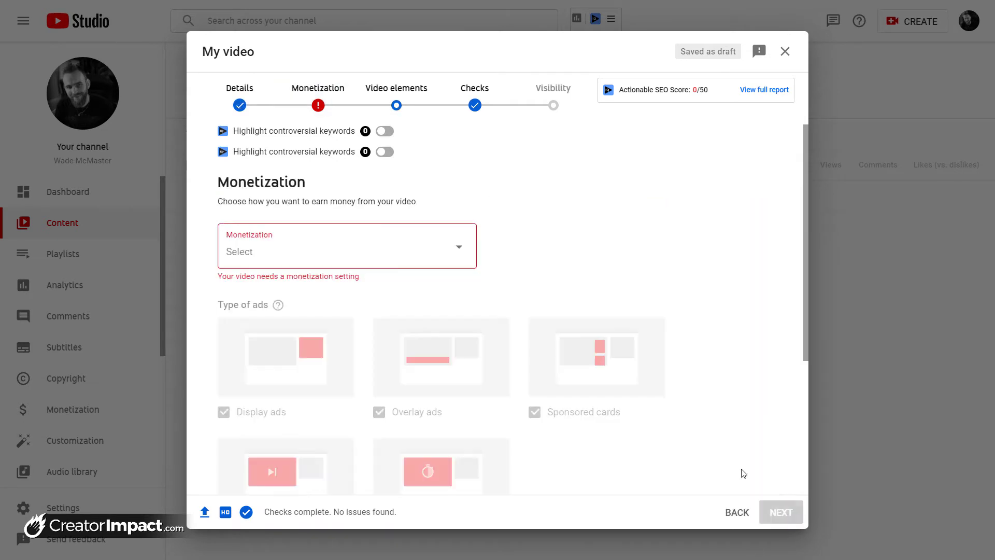
left_click(325, 259)
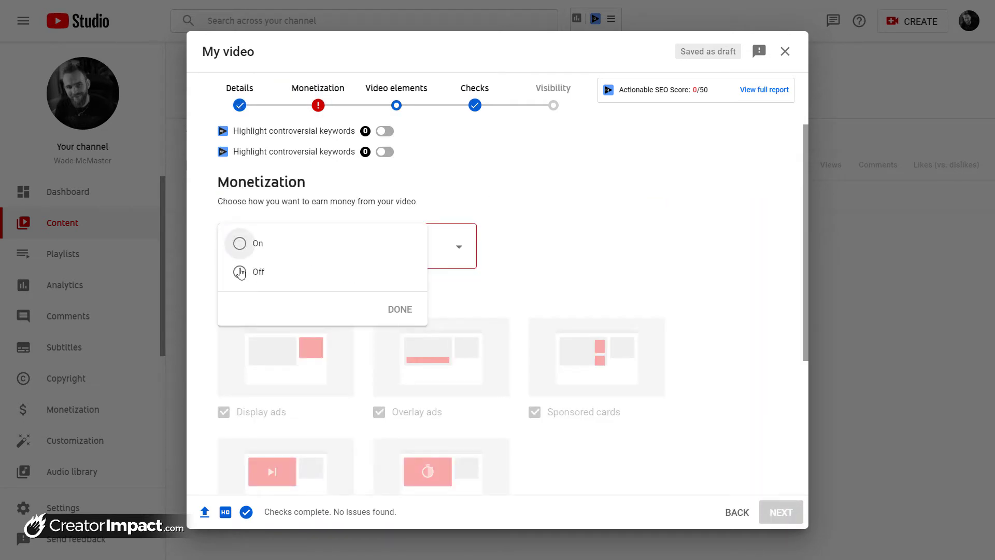
left_click(240, 272)
left_click(400, 310)
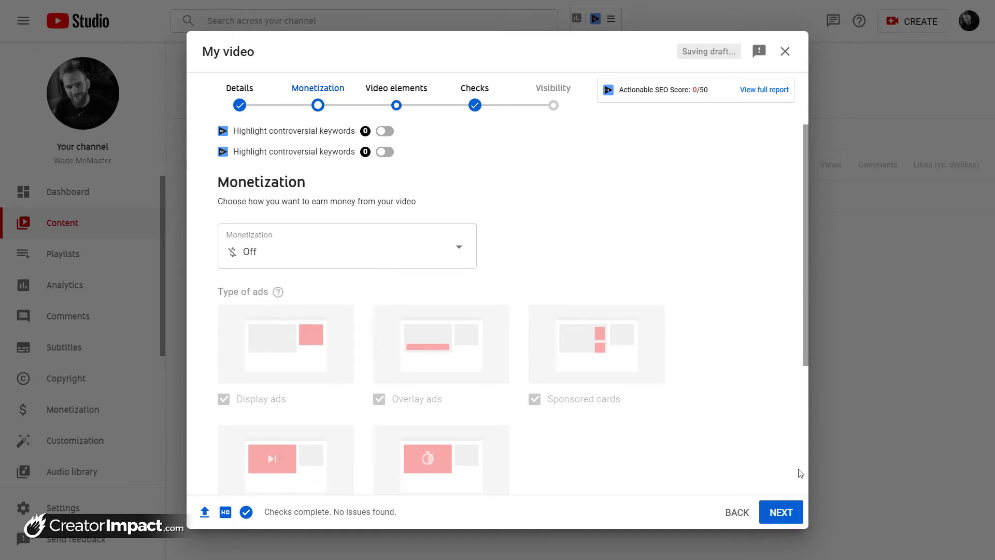
left_click(780, 512)
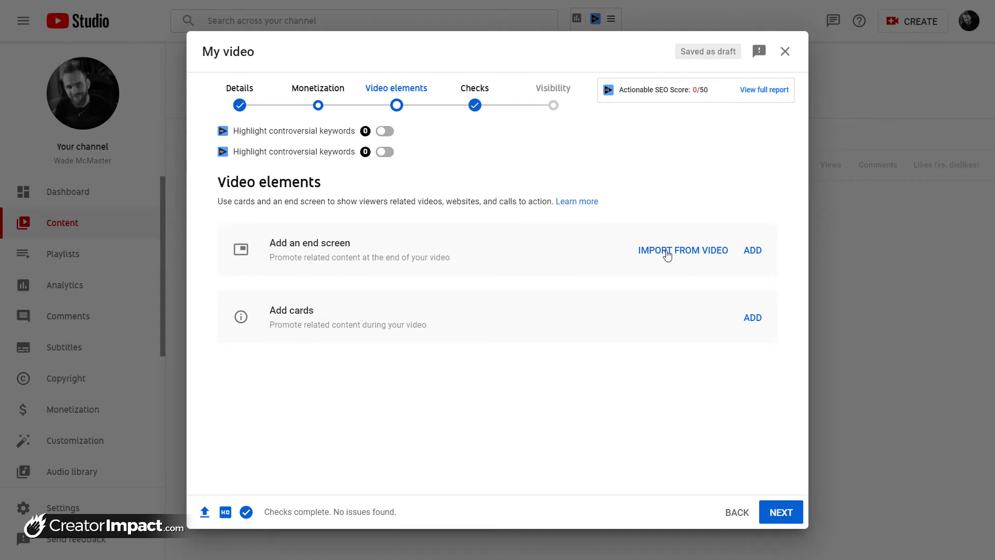
Look through the draft video's end screen templates, then discard changes and close the draft
left_click(753, 252)
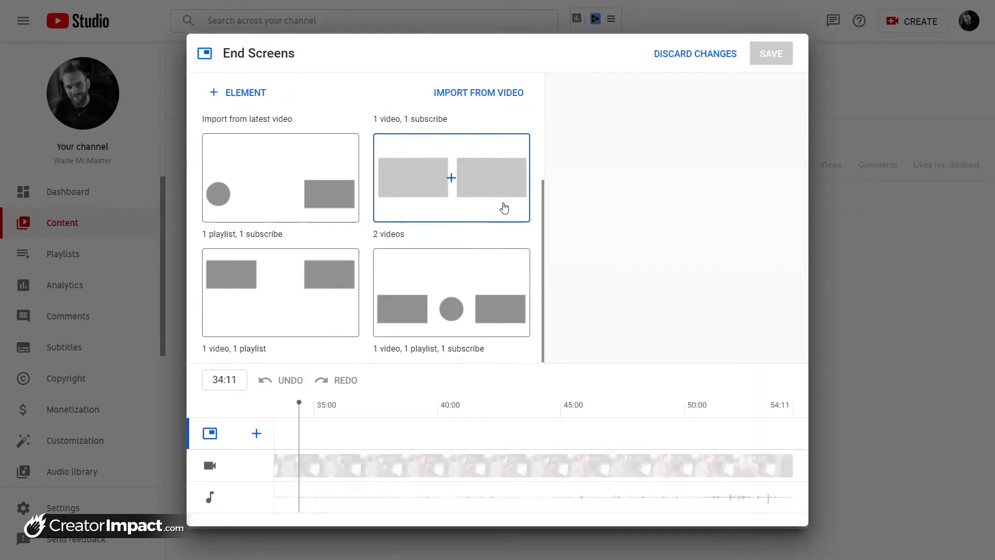
scroll(506, 241, "down", 2)
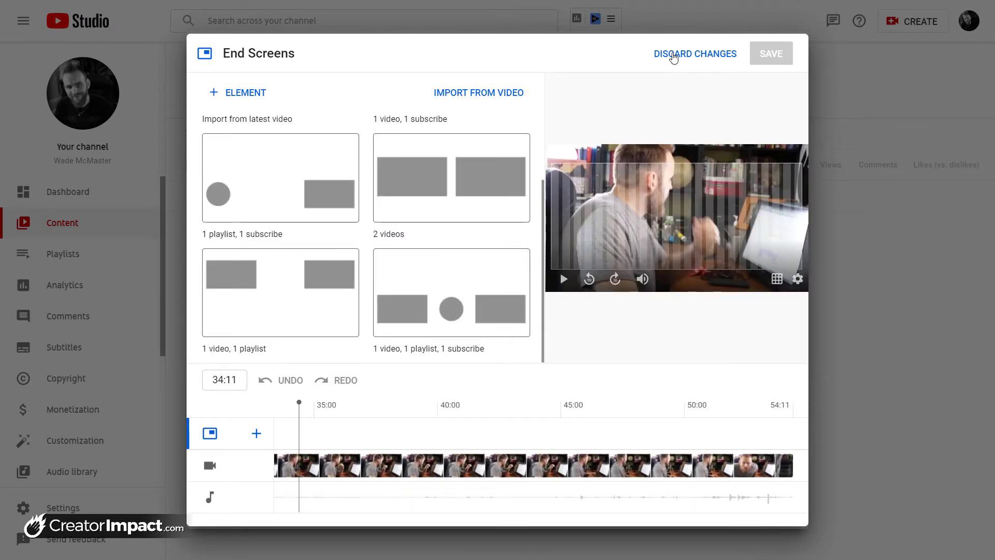
left_click(673, 56)
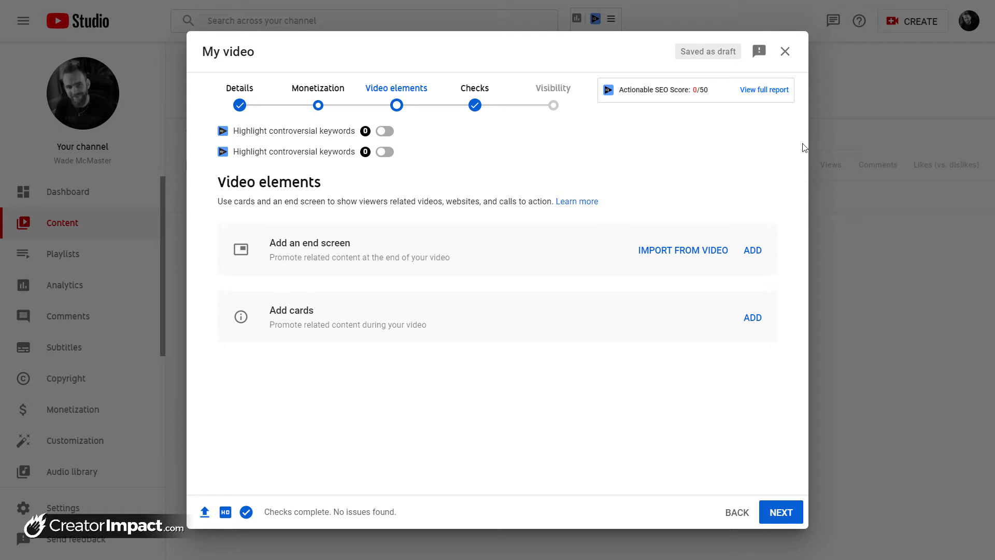
left_click(785, 52)
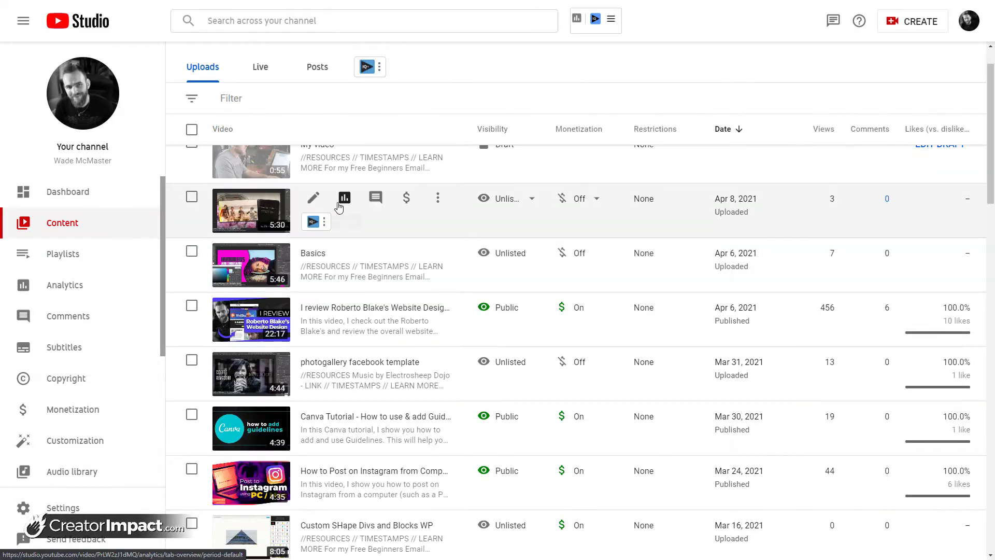
Open the details of the uploaded video Specialty and bring up its end screen editor
left_click(267, 208)
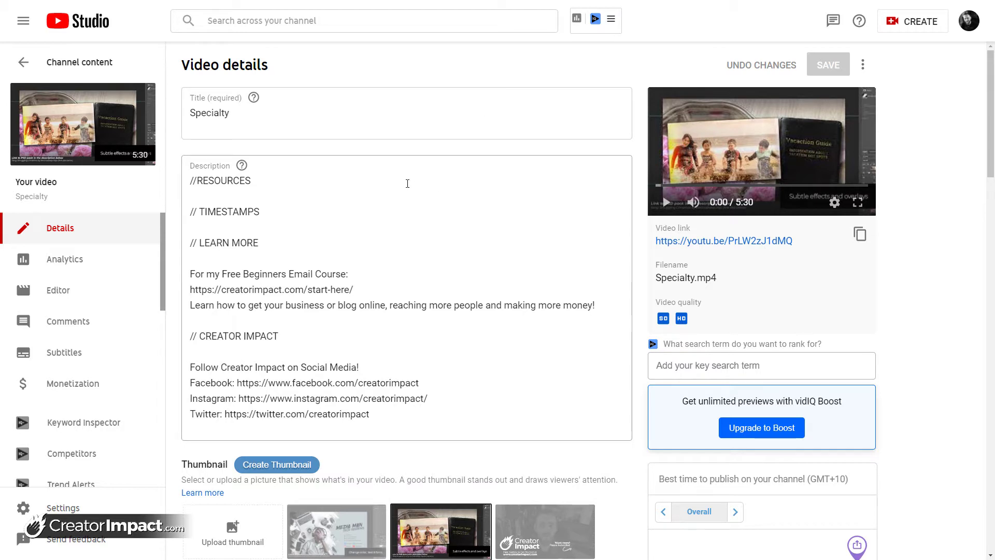
scroll(407, 183, "down", 2)
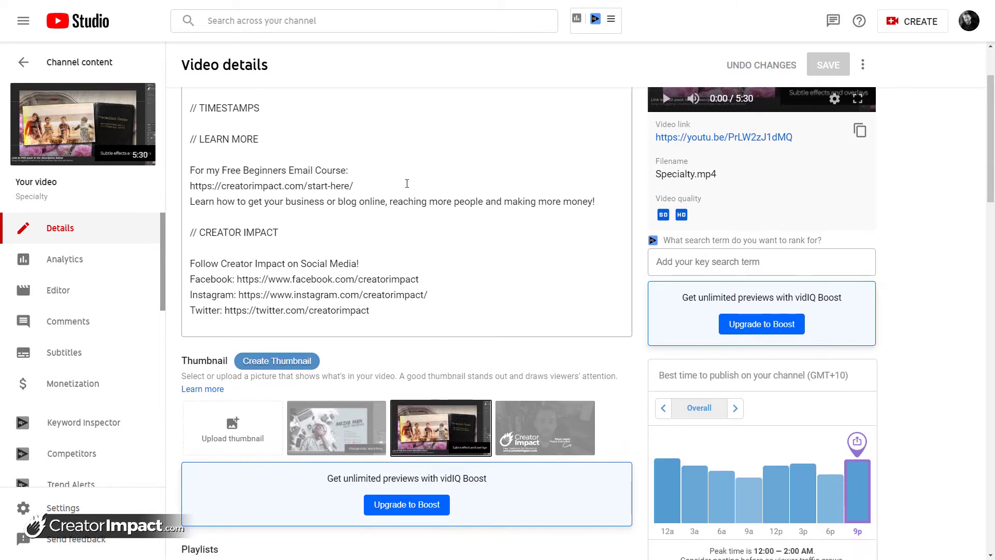
scroll(407, 183, "up", 2)
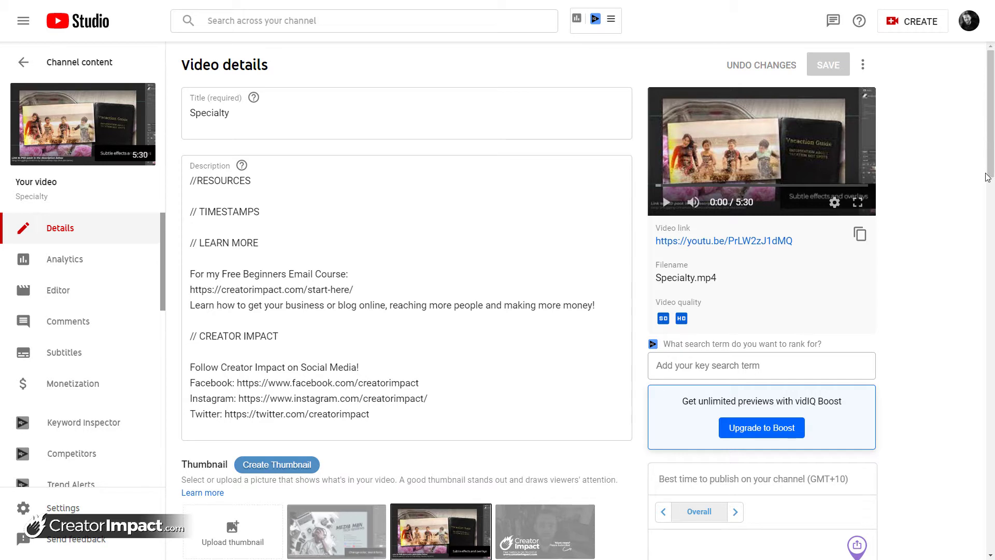
left_click_drag(987, 177, 992, 306)
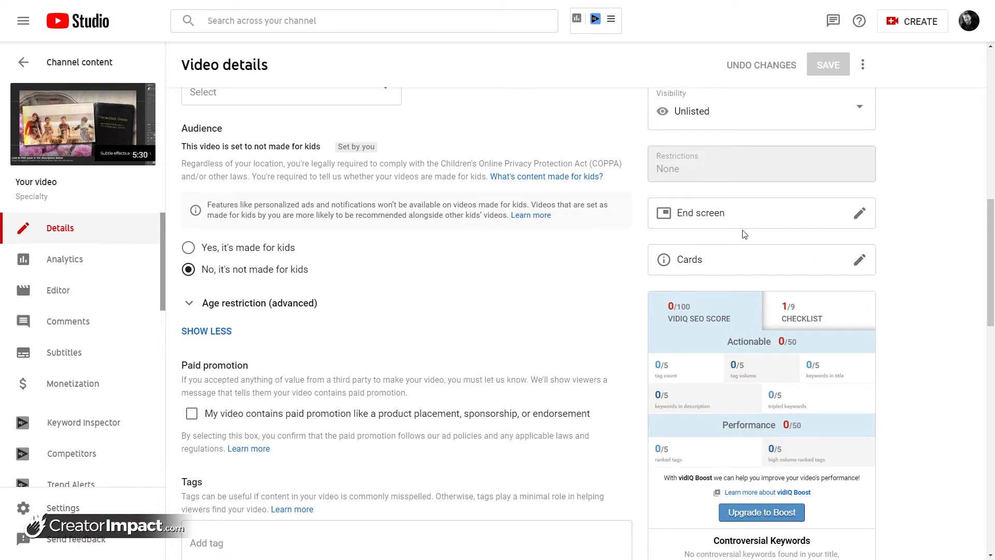
left_click(719, 223)
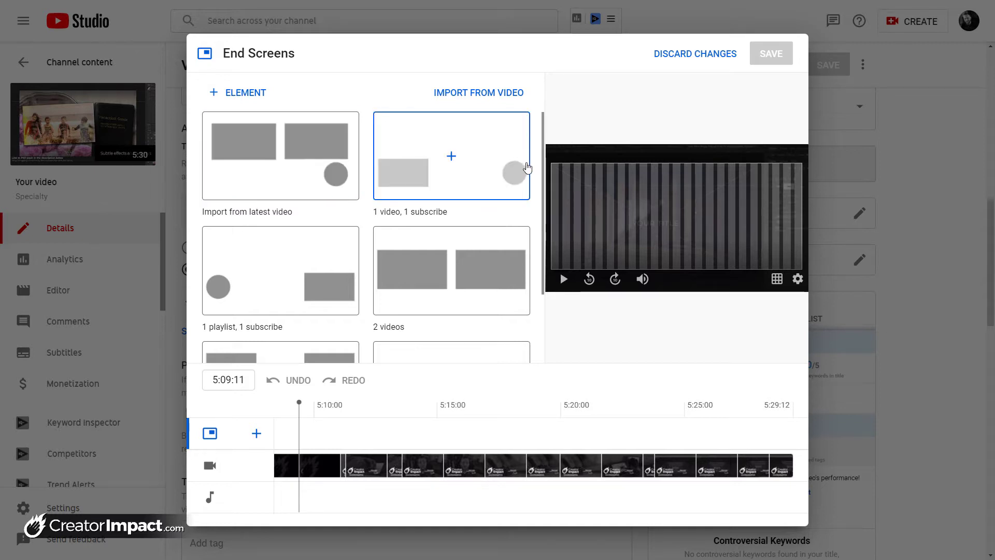
Browse the end screen templates and apply the layout imported from the latest video
scroll(528, 197, "down", 2)
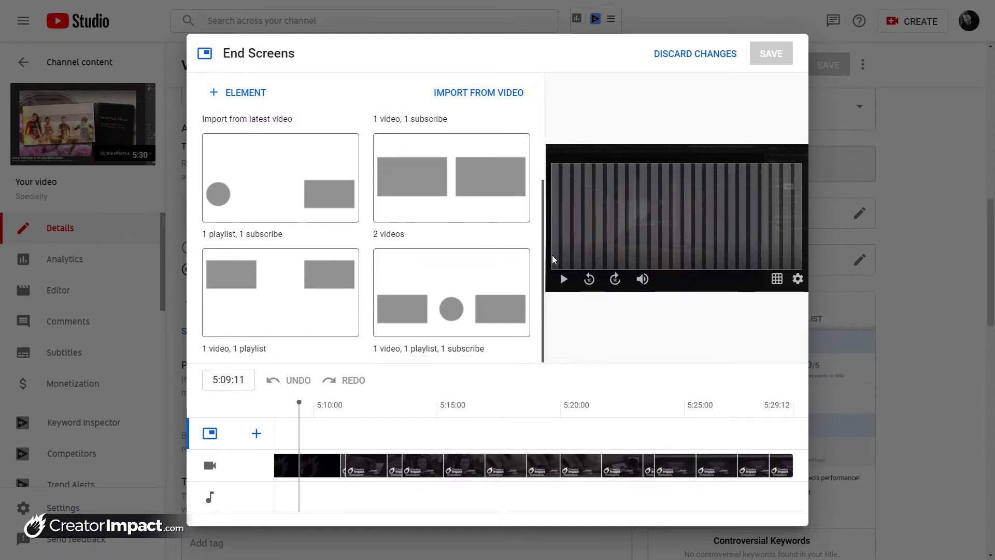
scroll(542, 218, "up", 1)
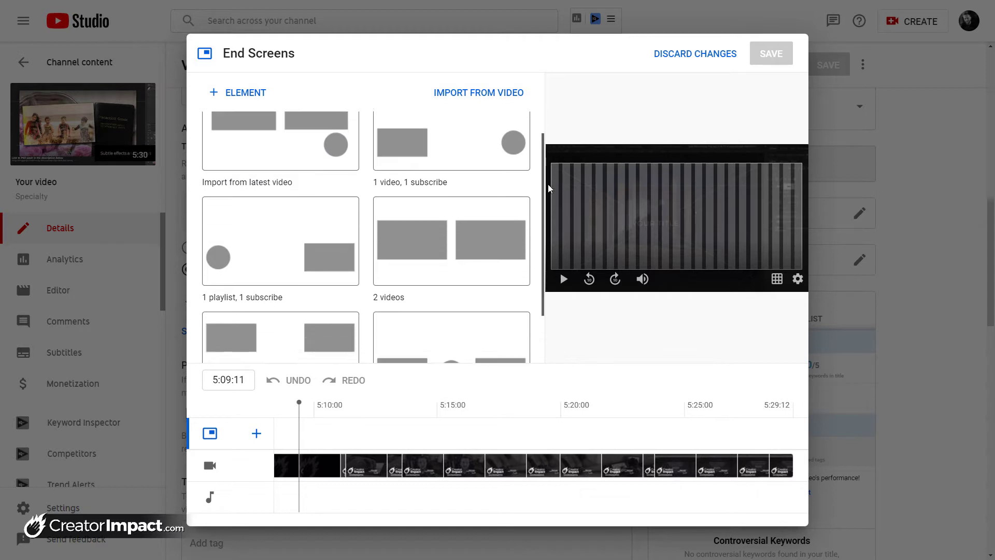
scroll(549, 189, "up", 1)
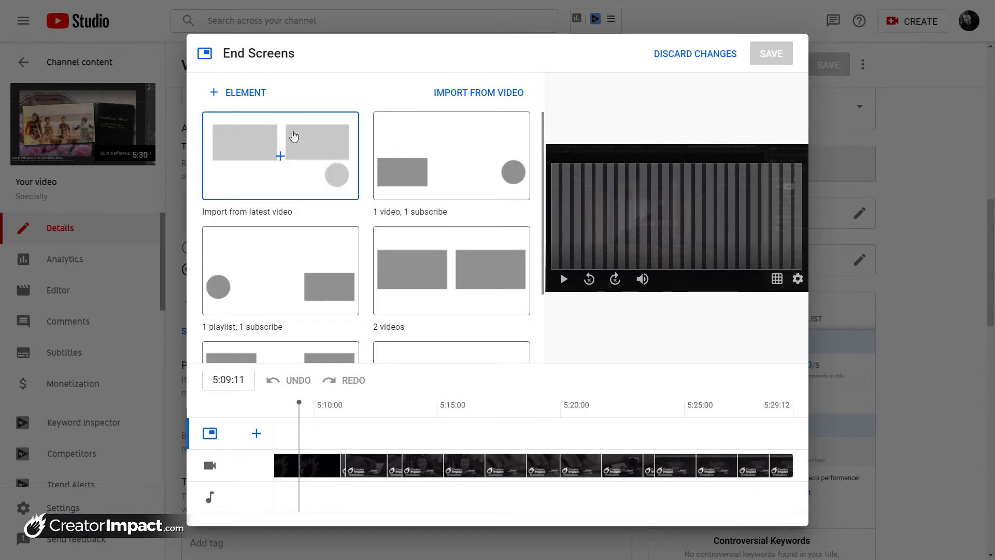
left_click(297, 144)
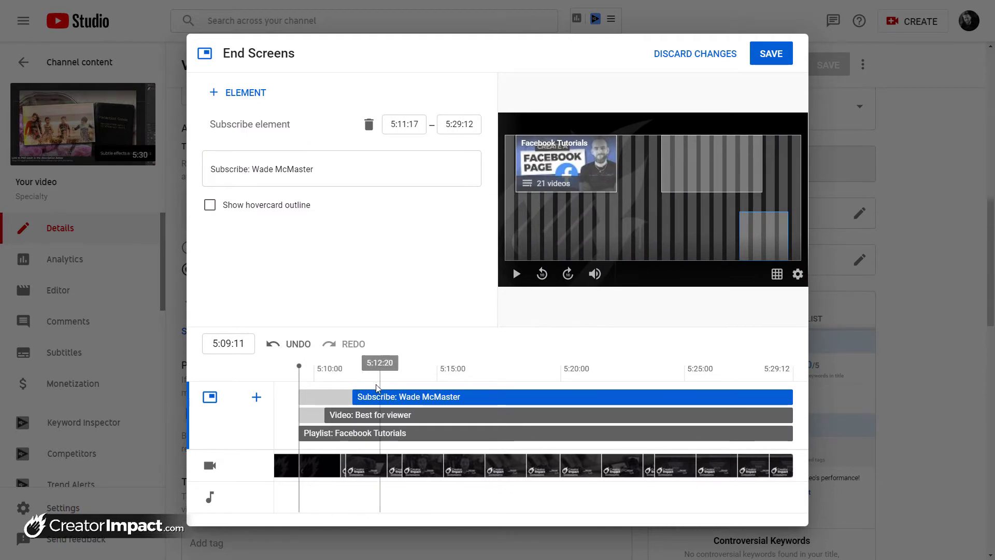
Move the Subscribe element's start to 5:09:19 and select the Facebook Tutorials playlist element
left_click_drag(352, 396, 325, 366)
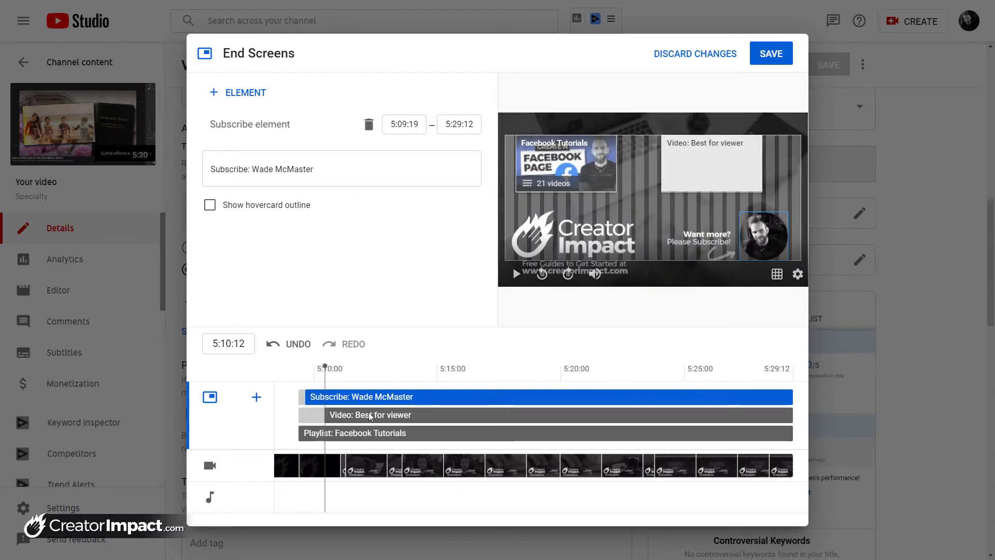
left_click(303, 433)
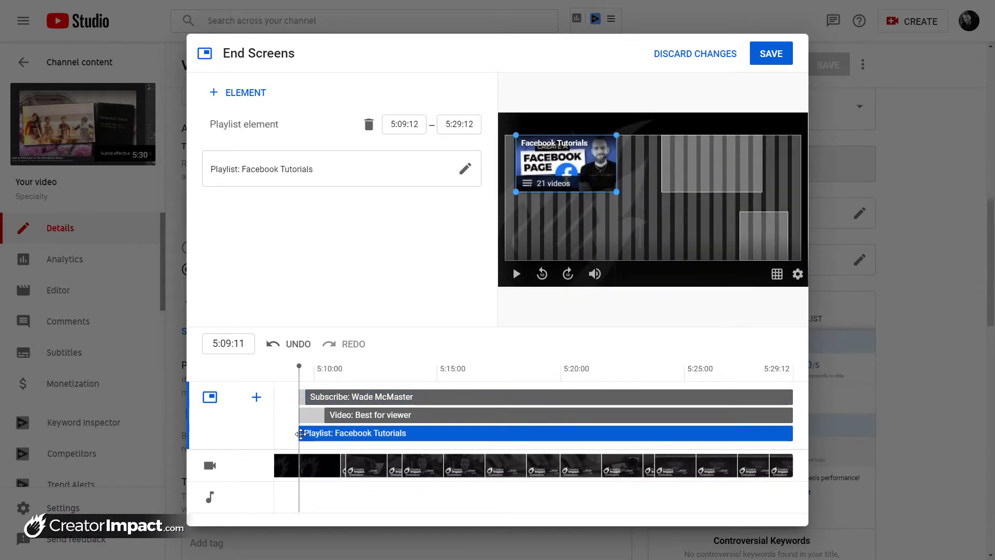
Delay the Best for viewer video element's start to 5:15:27 and play the end screen preview from 5:09:18
left_click(341, 414)
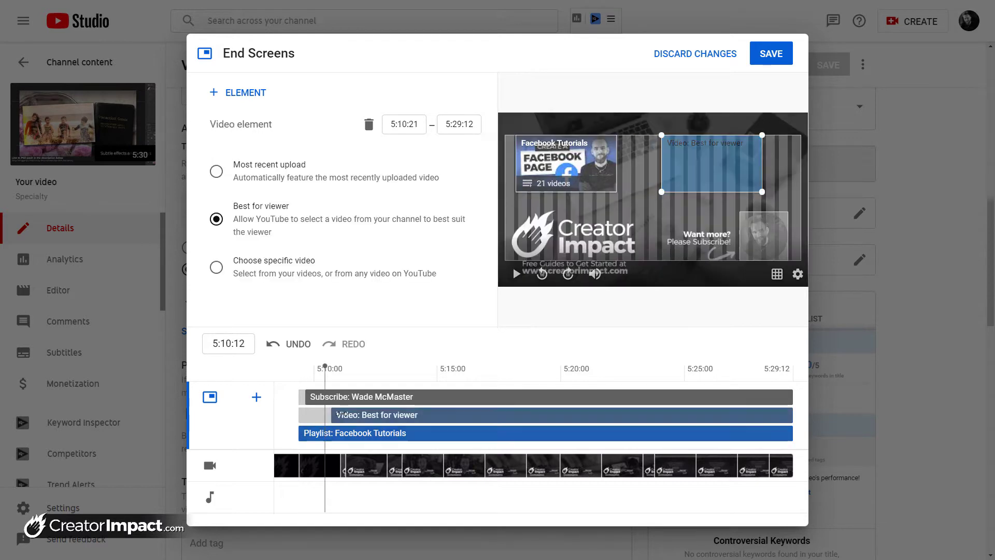
left_click_drag(341, 415, 459, 414)
left_click_drag(325, 365, 305, 366)
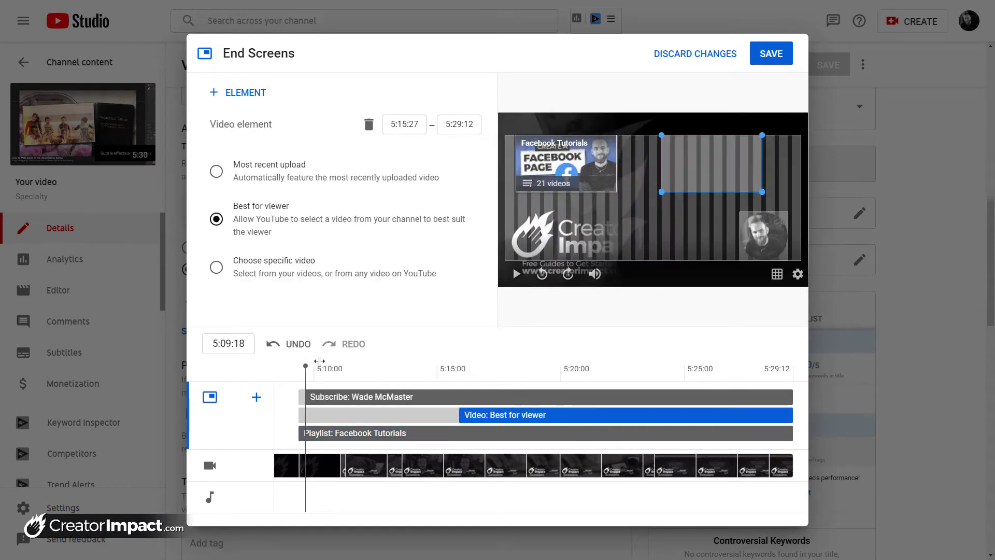
left_click(686, 175)
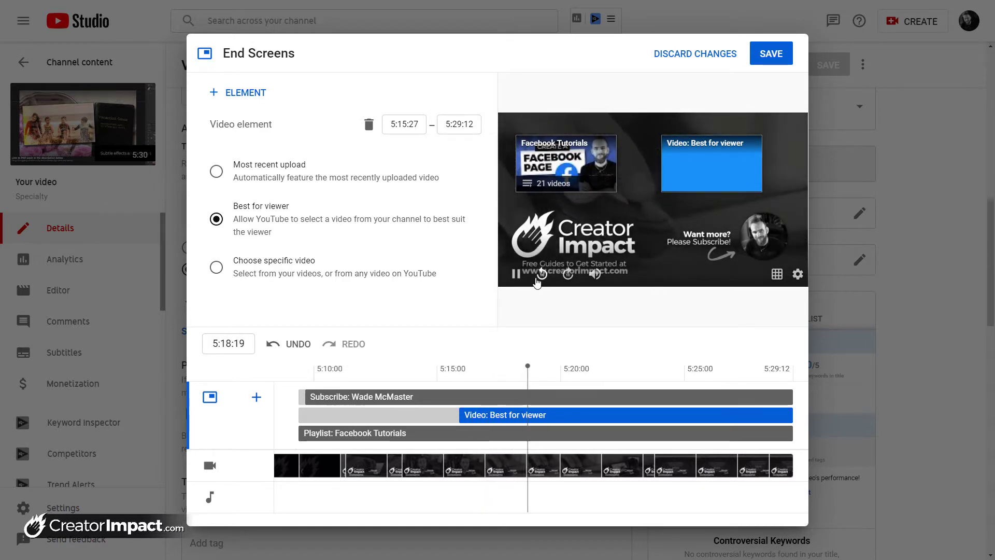
left_click(517, 275)
Start the Best for viewer video at 5:09:19 and the Subscribe element at 5:10:00, and preview the timing from 5:08:26
left_click_drag(459, 418, 314, 400)
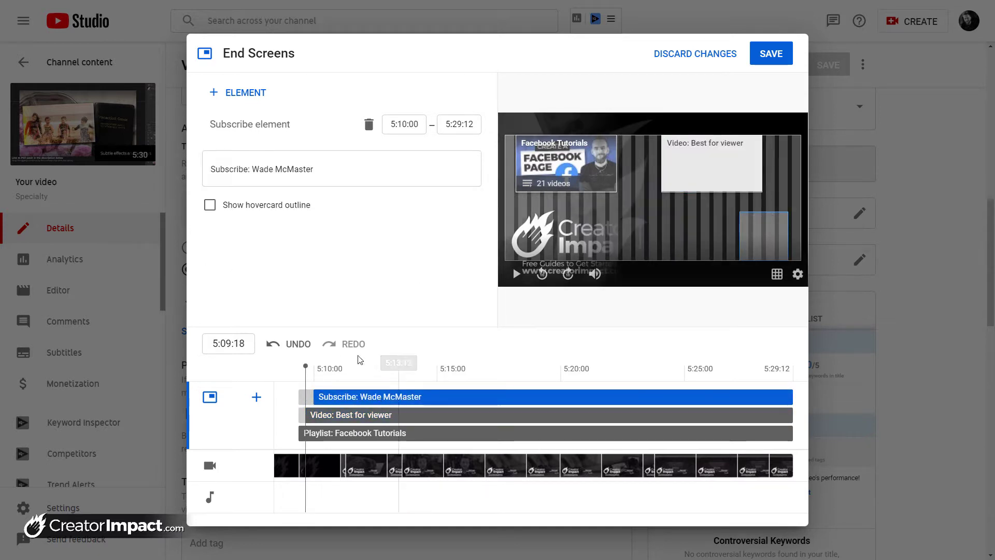
left_click(287, 367)
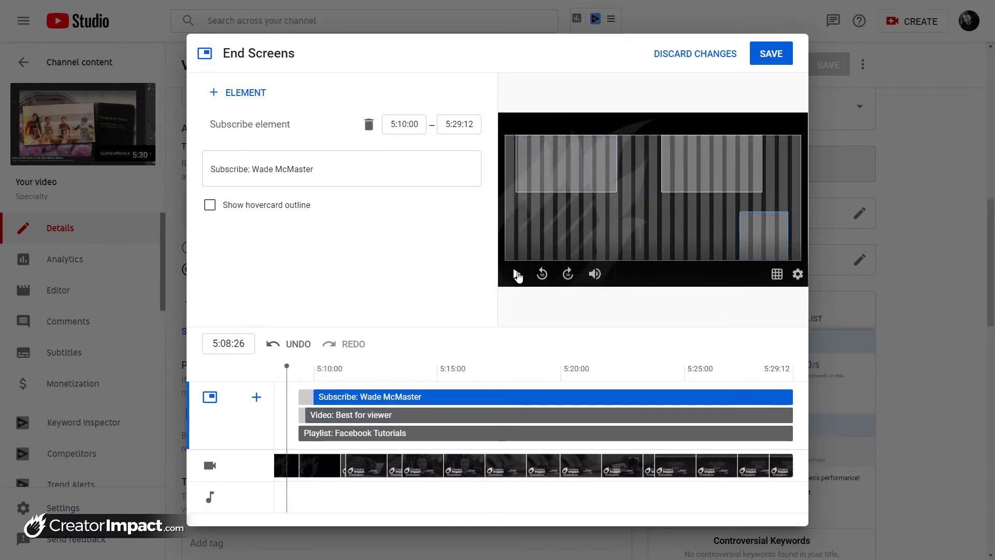
left_click(518, 274)
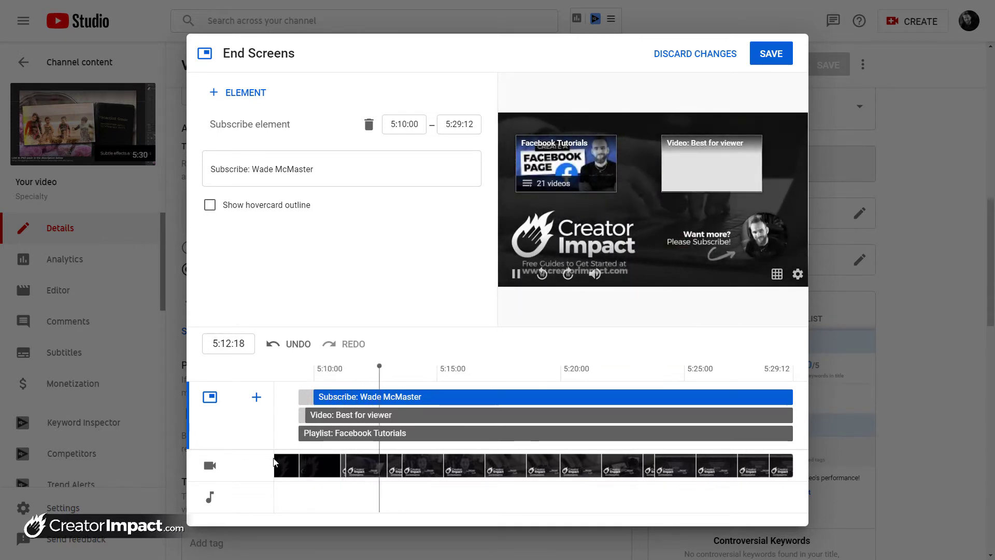
left_click(516, 273)
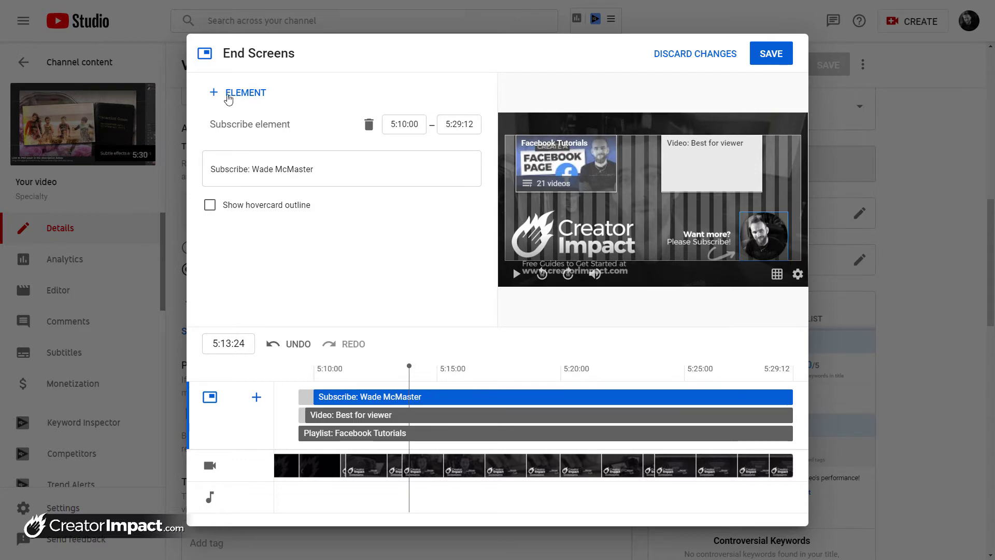
left_click(239, 96)
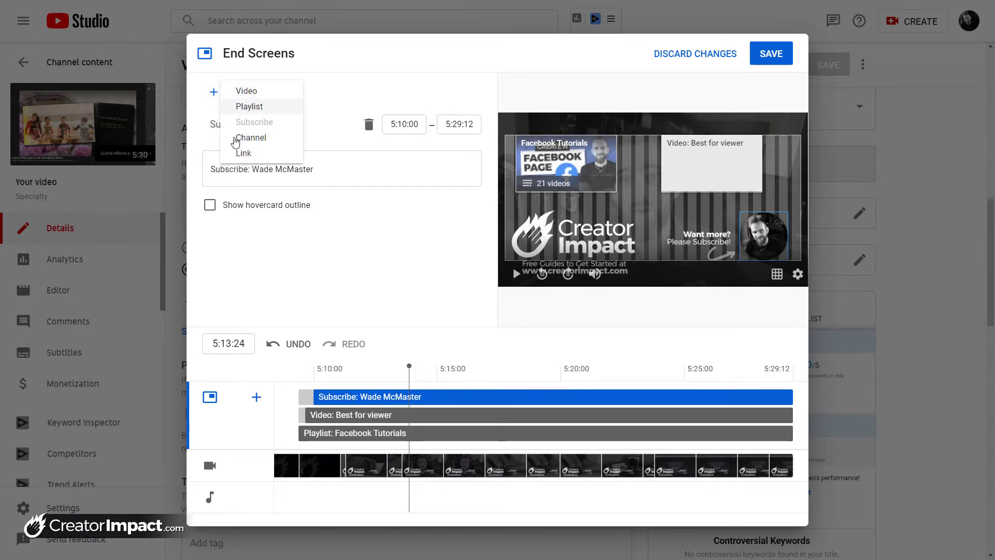
left_click(249, 152)
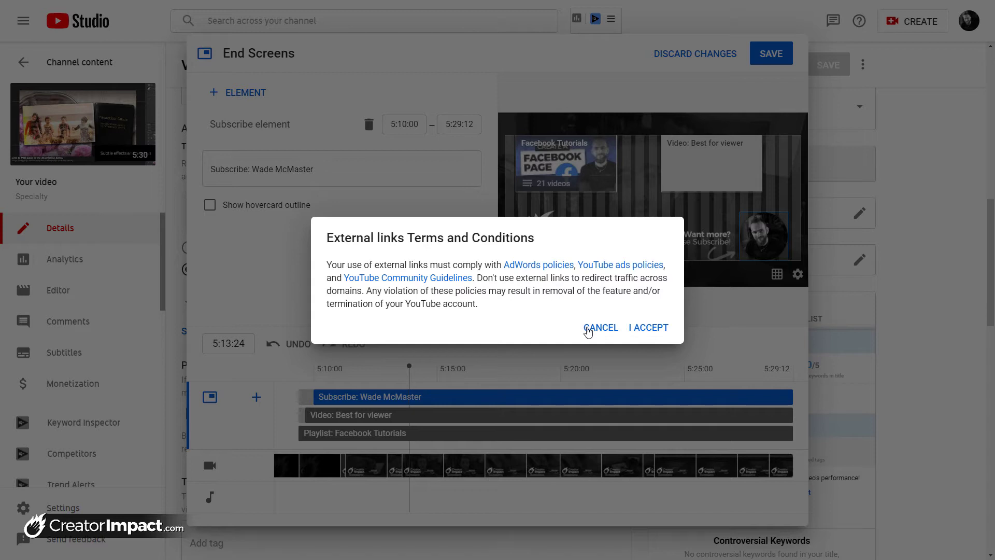
left_click(587, 329)
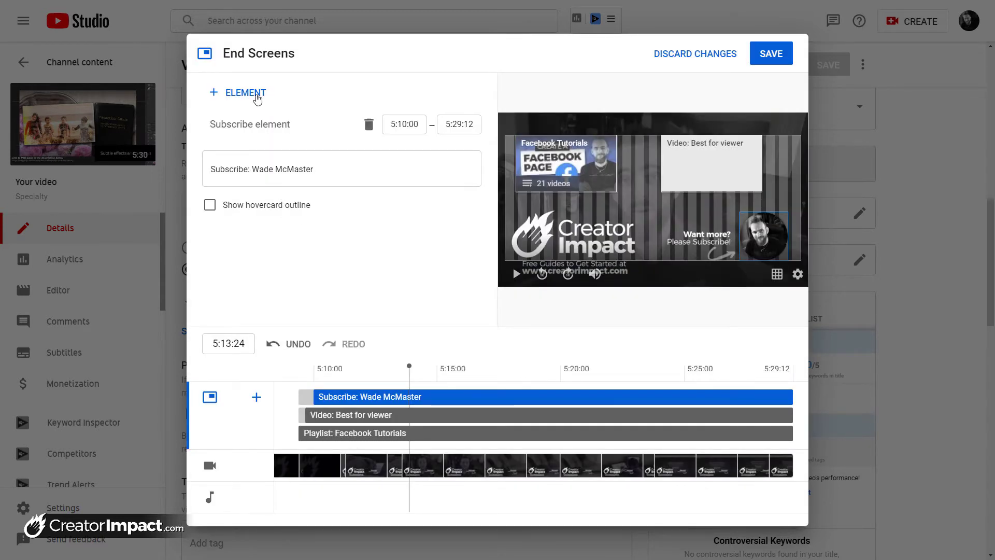
Add a Most recent upload video element, place it just below the playlist element, and delete it
left_click(254, 96)
left_click(248, 93)
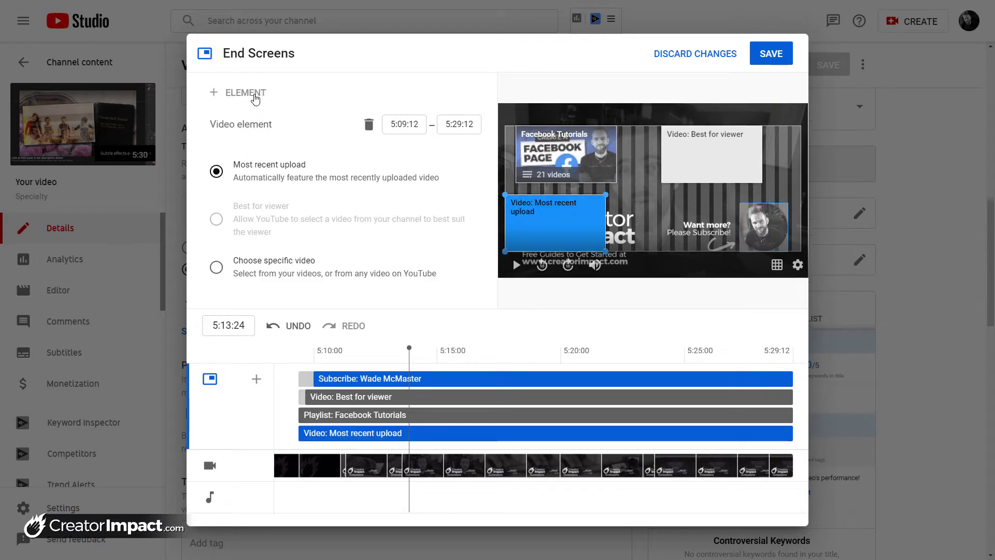
left_click_drag(591, 224, 604, 220)
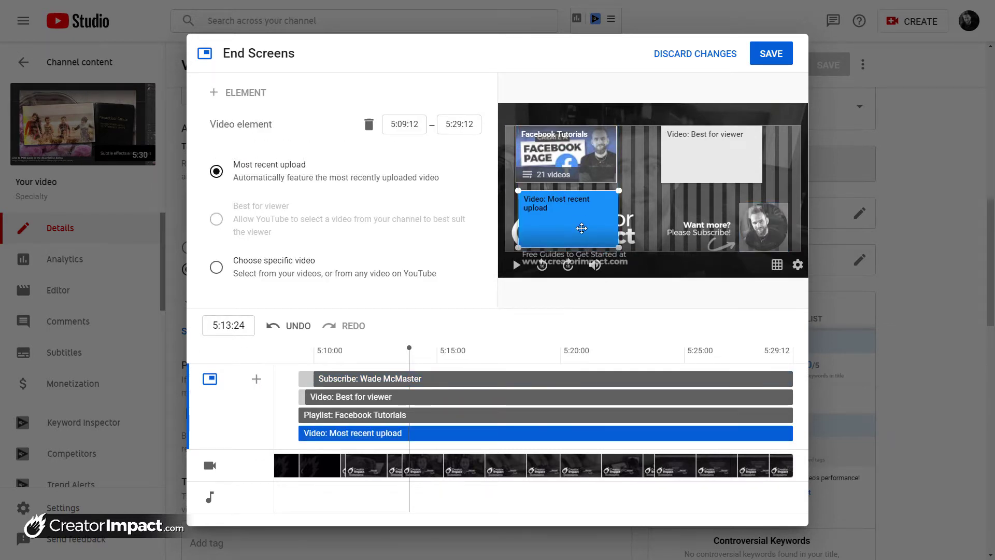
key("Delete")
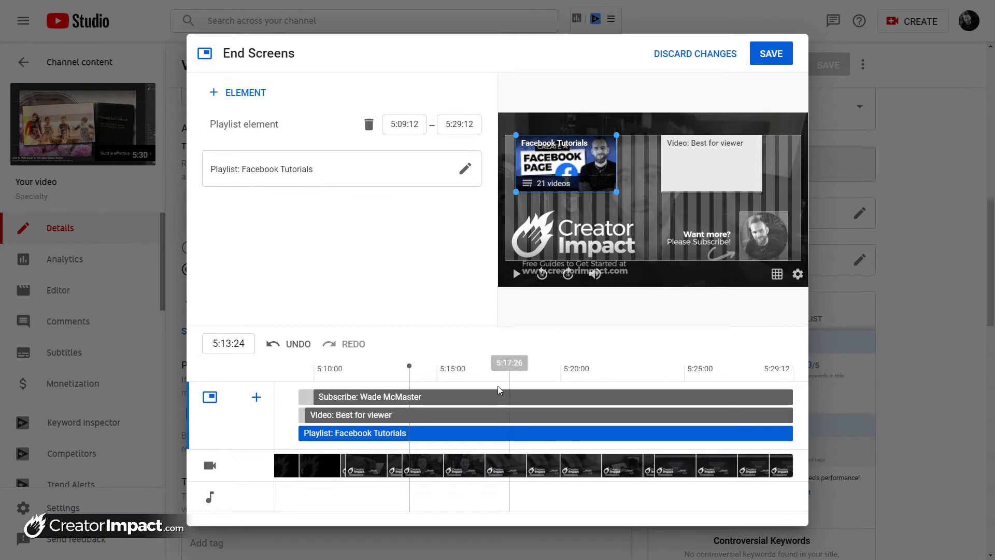
Enlarge the playlist and Best for viewer video elements, spacing them apart so they do not overlap, and check the layout at 5:11:14
left_click_drag(616, 192, 641, 204)
left_click(715, 186)
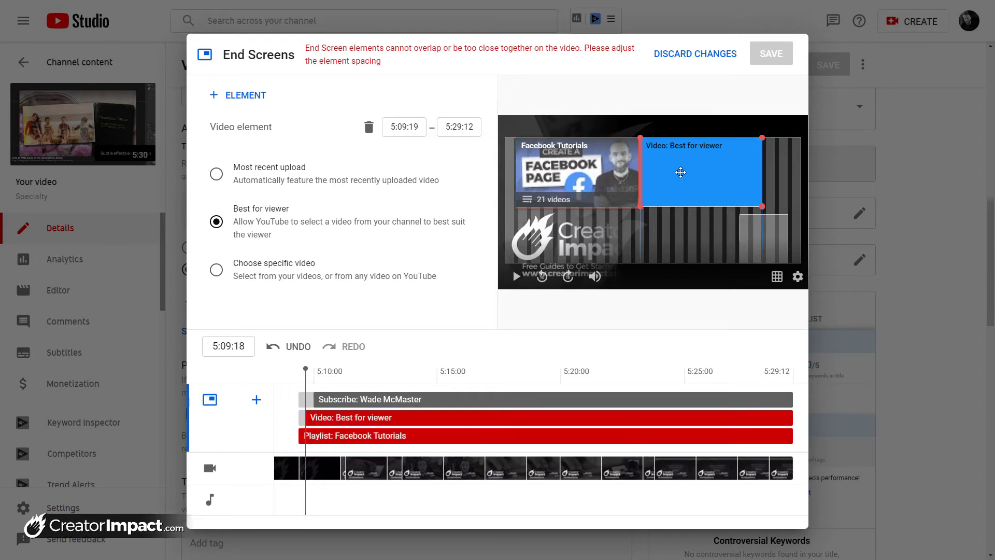
left_click_drag(681, 171, 704, 171)
left_click(666, 197)
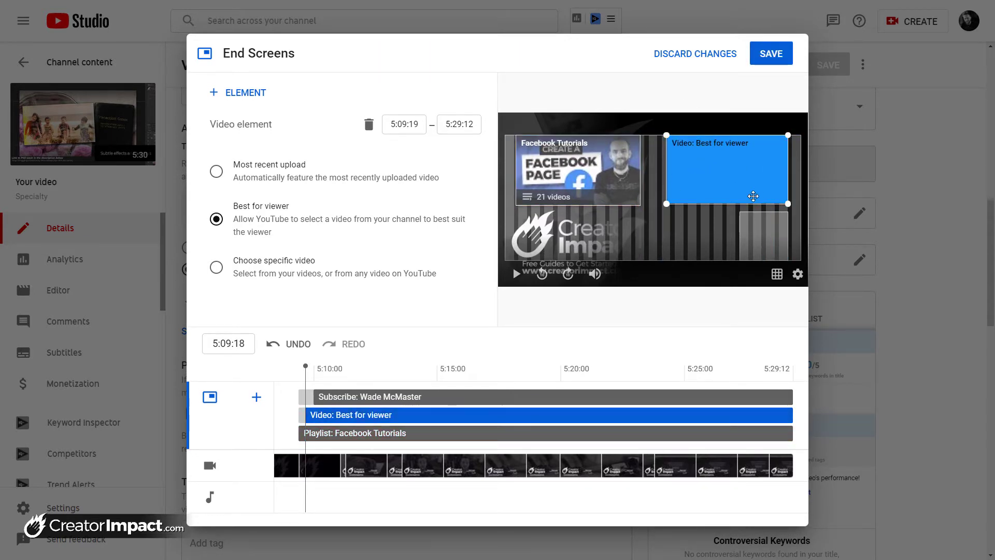
left_click(351, 368)
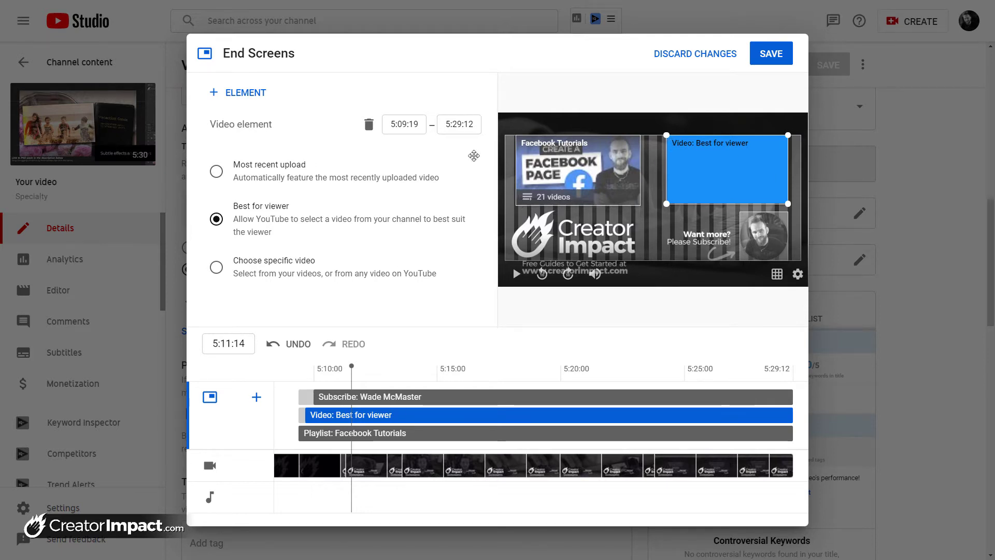
Add a channel element for Elegant Themes, shift it slightly over the Creator Impact logo, and delete it
left_click(768, 240)
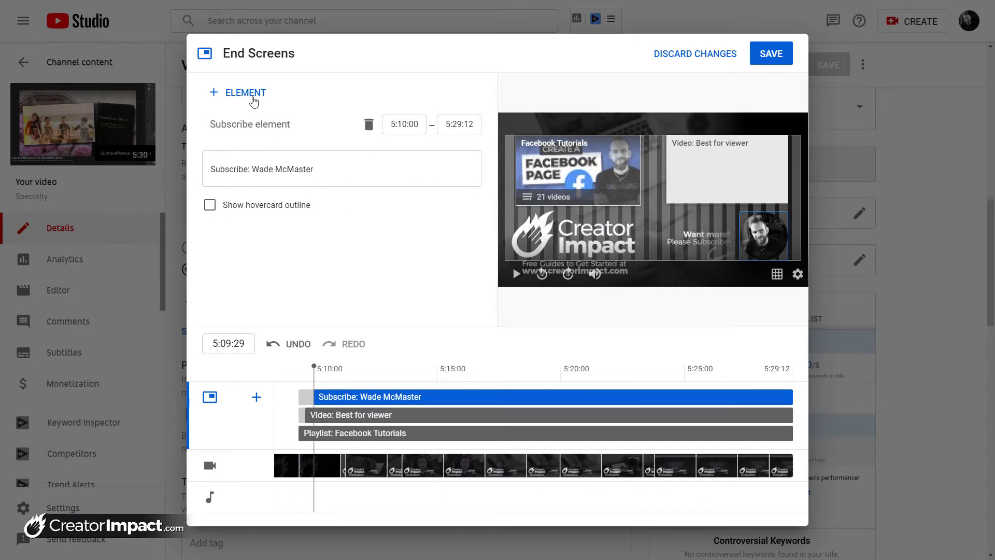
left_click(245, 95)
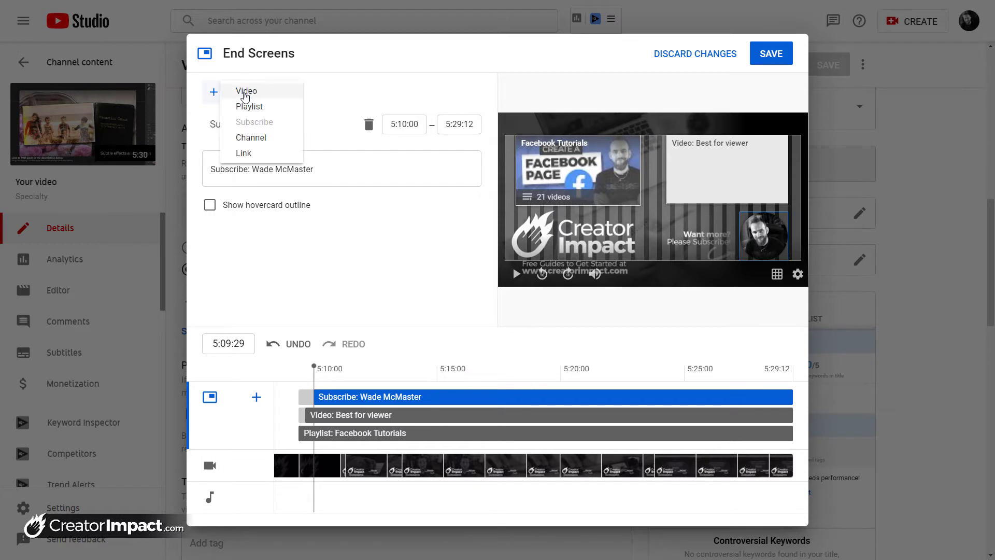
left_click(257, 138)
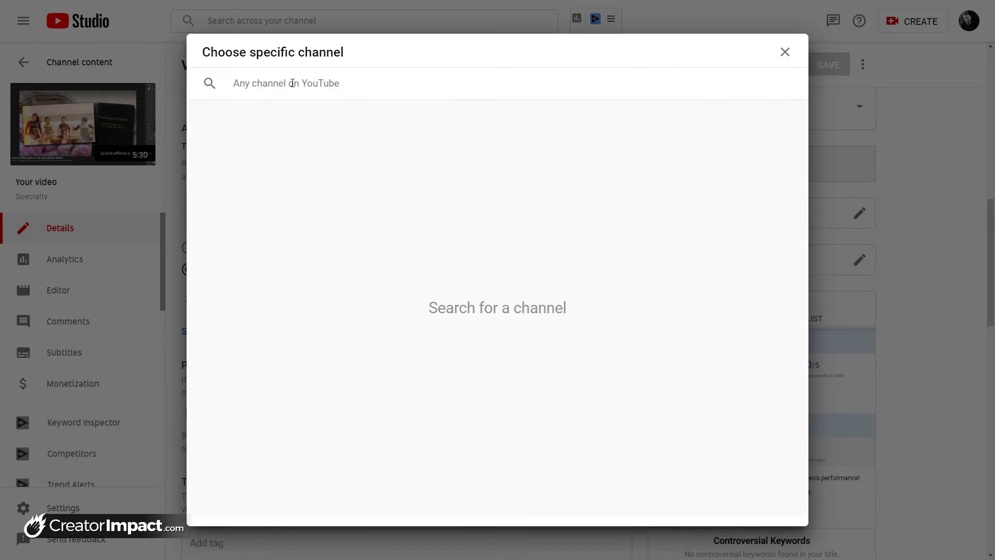
type("elega")
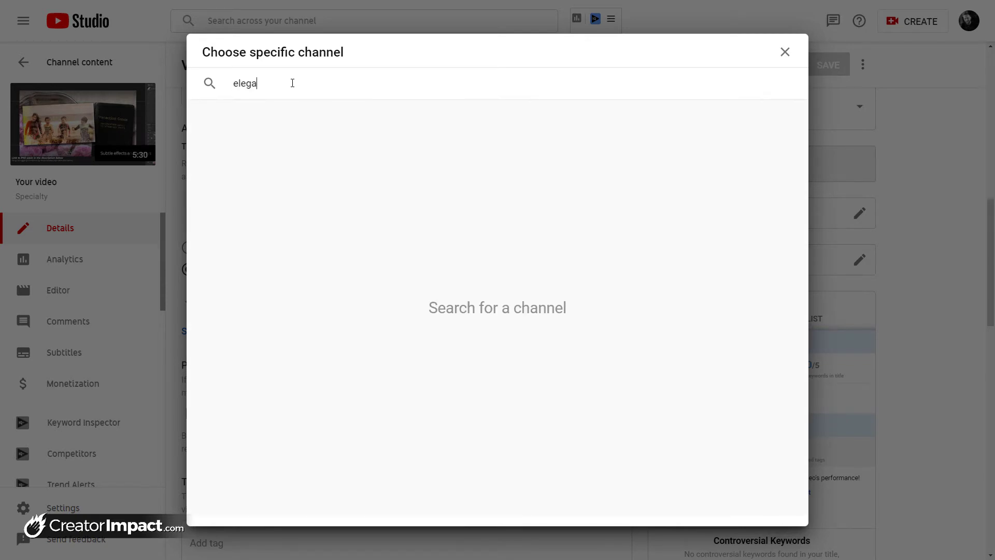
type("nt themes")
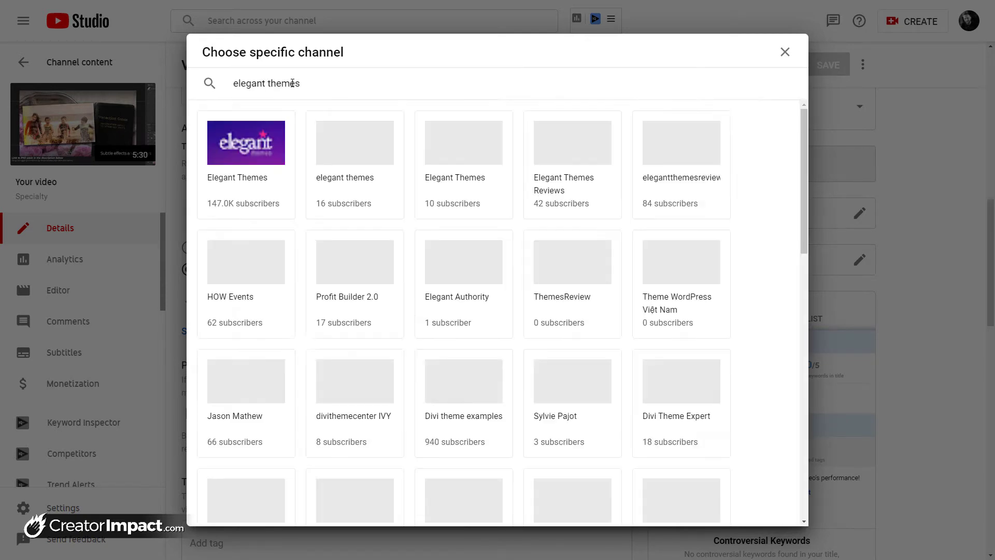
left_click(252, 144)
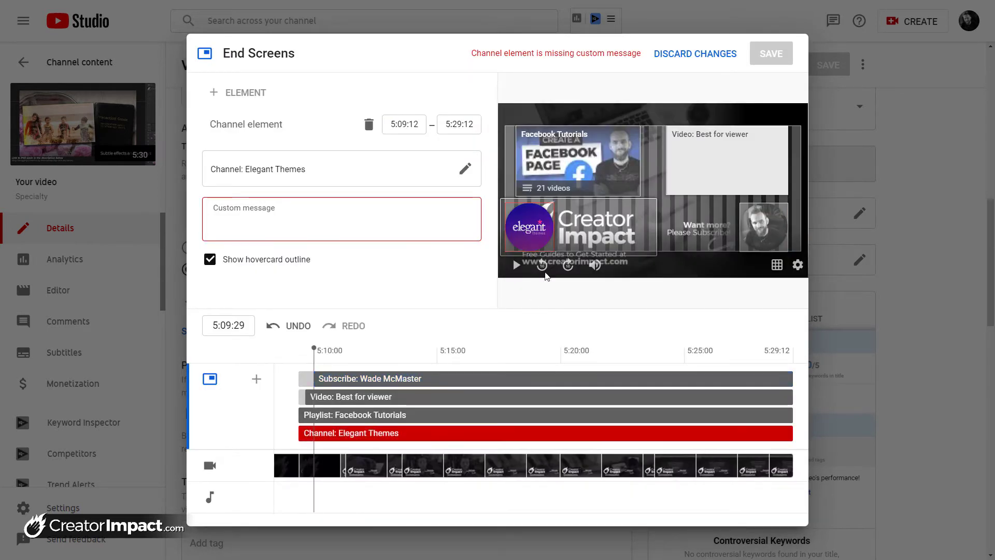
mouse_move(542, 223)
left_mouse_down()
mouse_move(693, 221)
mouse_move(530, 230)
mouse_move(542, 222)
left_mouse_up()
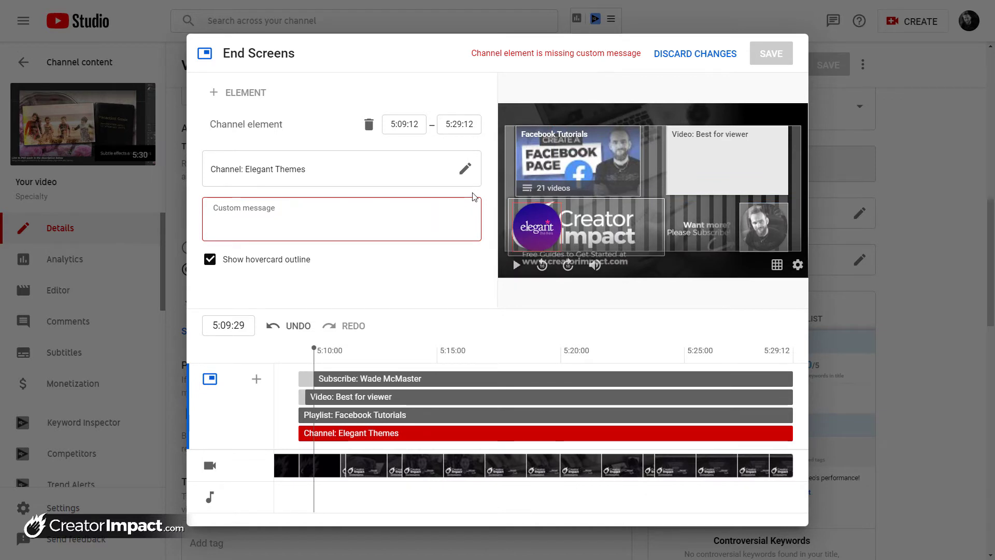
key("Delete")
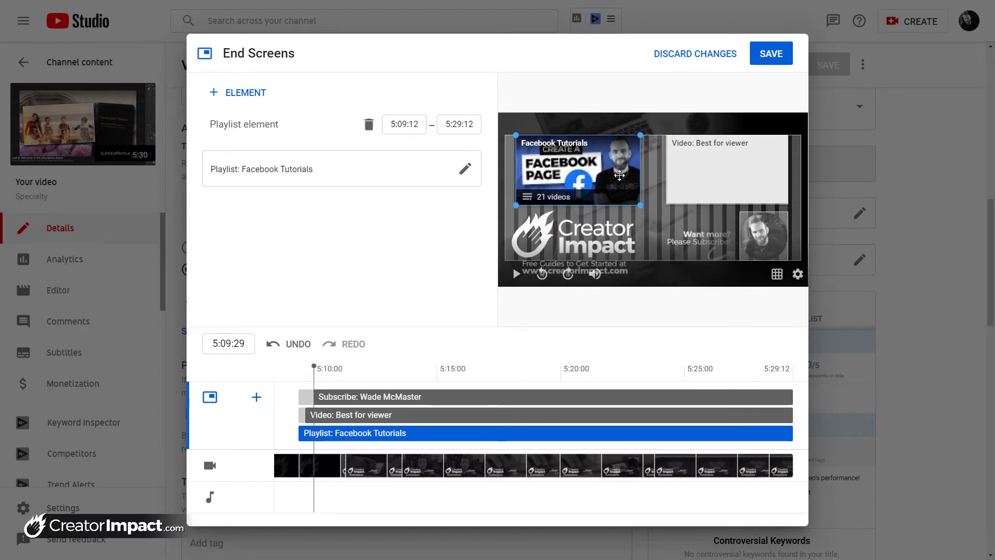
Nudge the Facebook Tutorials playlist element slightly to the left along the upper edge of the end screen
mouse_move(611, 175)
left_mouse_down()
mouse_move(634, 206)
mouse_move(607, 174)
left_mouse_up()
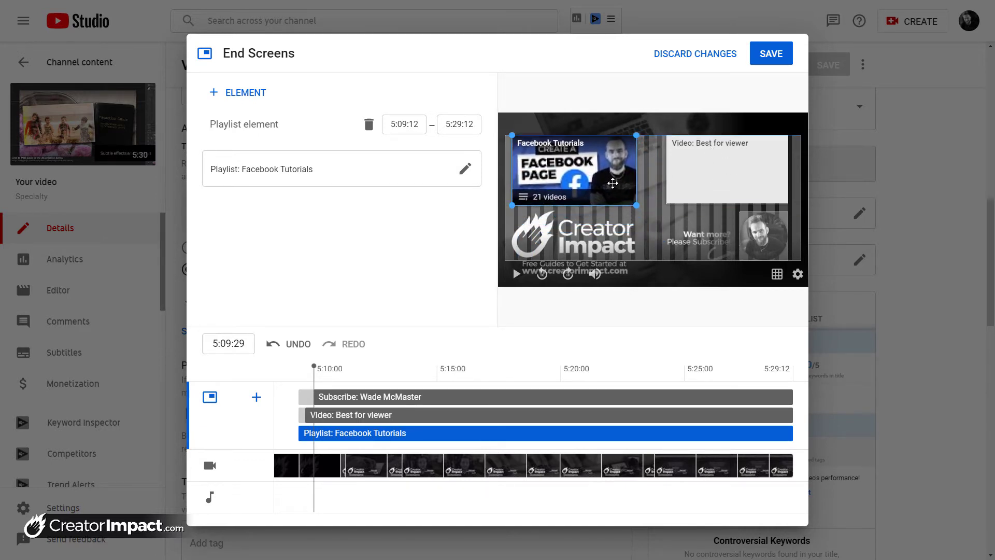
left_click(728, 183)
left_click(610, 184)
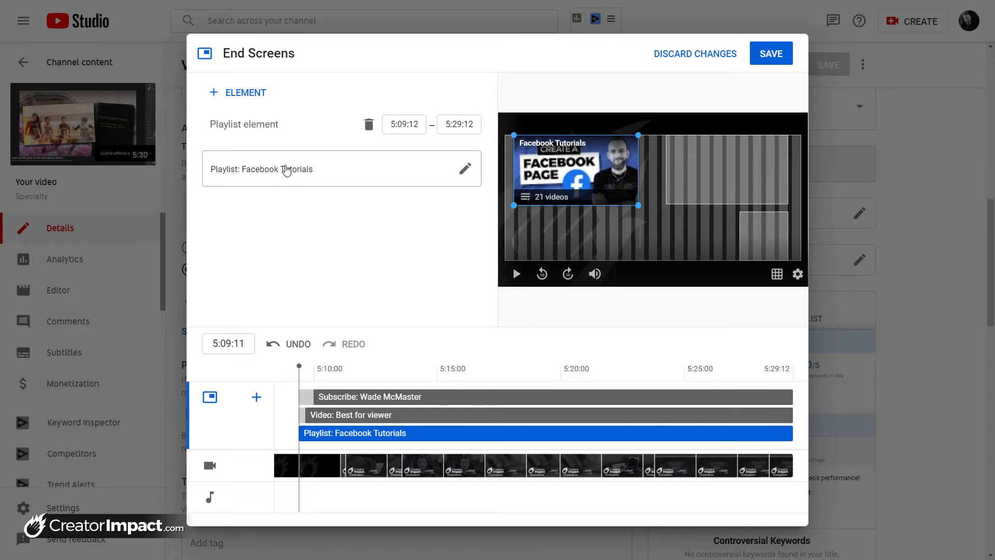
Change the Best for viewer video element to the specific video "photogallery facebook template", trying Most recent upload first
left_click(456, 414)
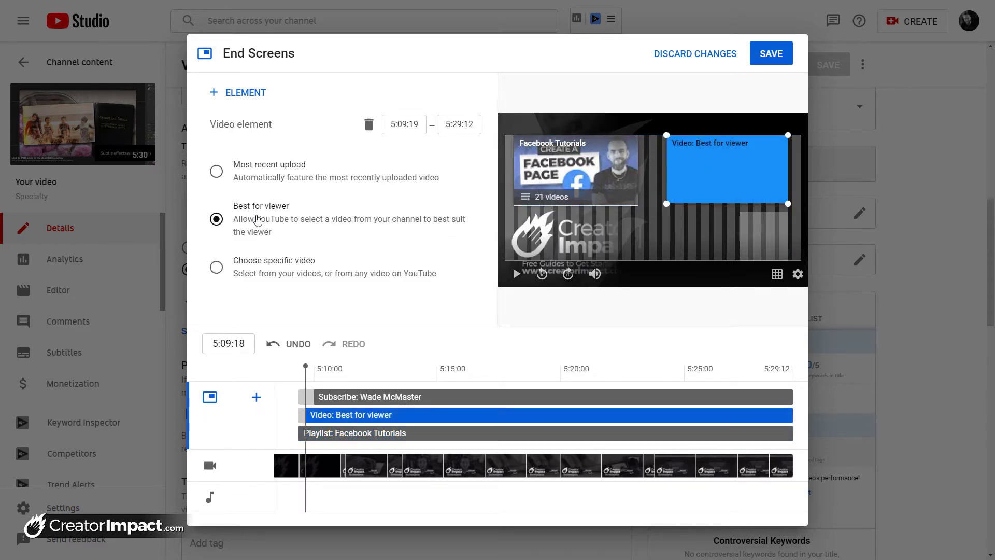
left_click(216, 173)
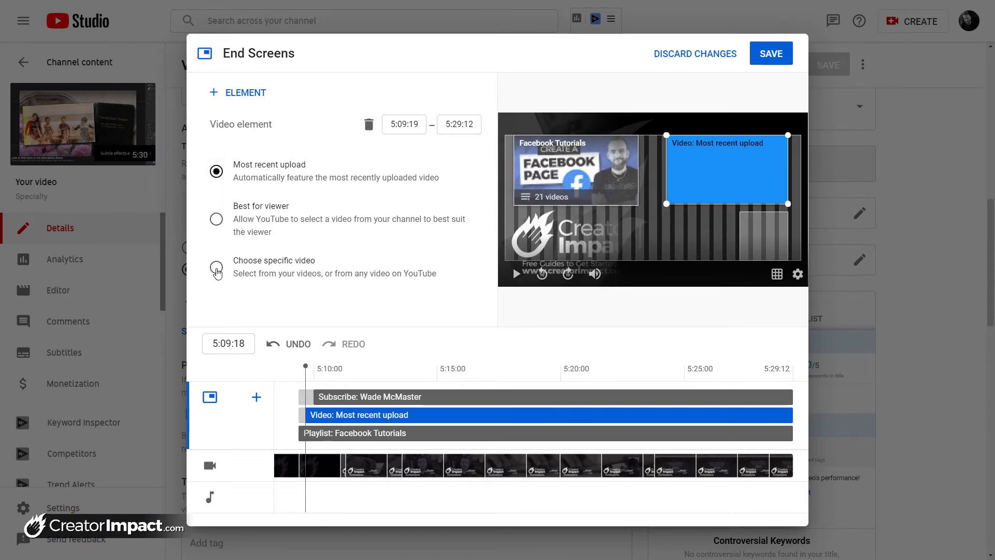
left_click(216, 268)
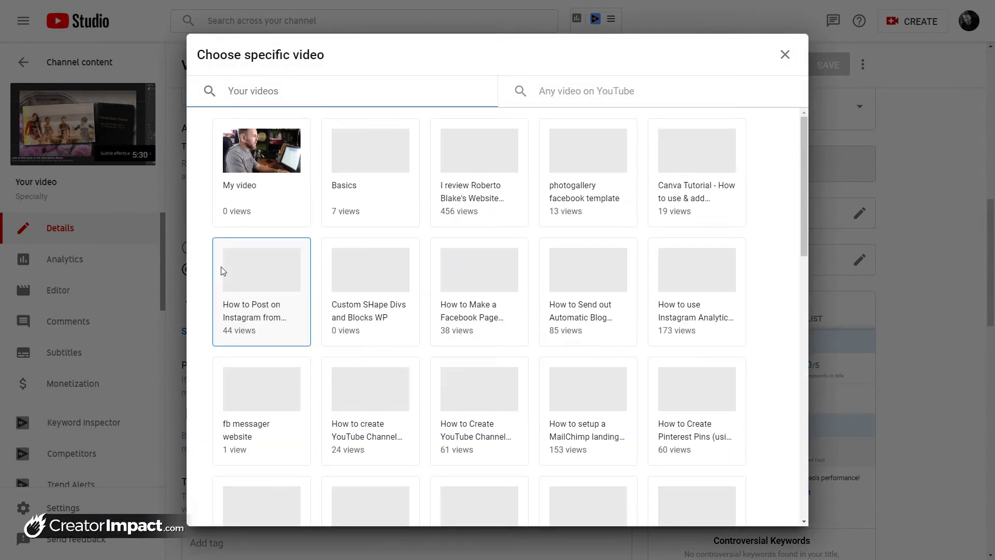
scroll(460, 208, "down", 3)
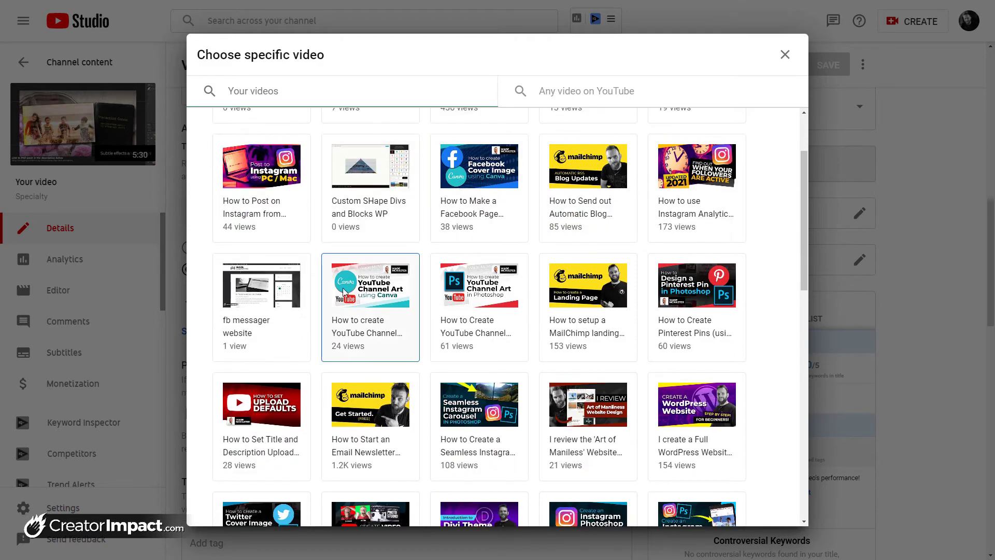
scroll(346, 289, "up", 3)
left_click(593, 181)
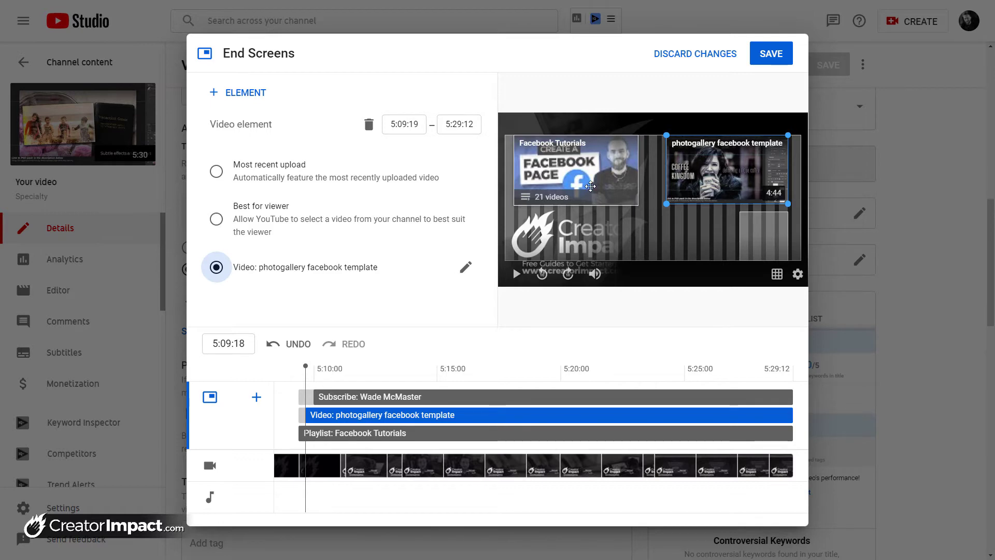
Replace the Facebook Tutorials playlist in the playlist element with Photoshop Tutorials
left_click(587, 173)
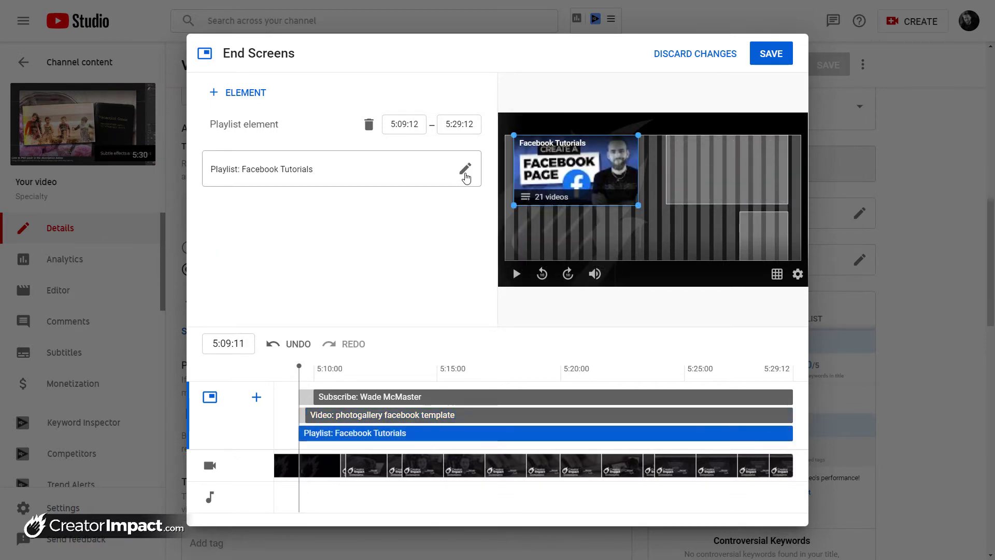
left_click(465, 175)
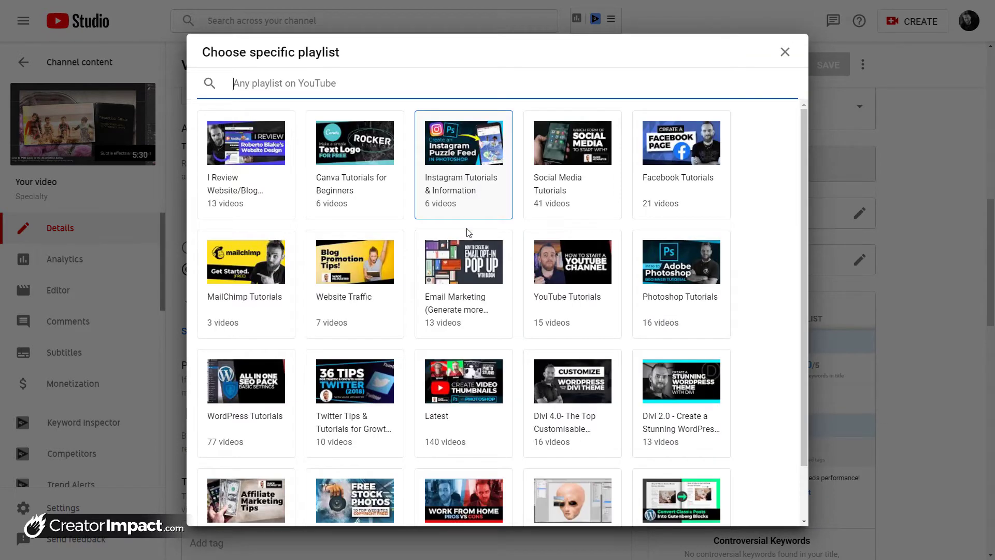
scroll(516, 279, "down", 1)
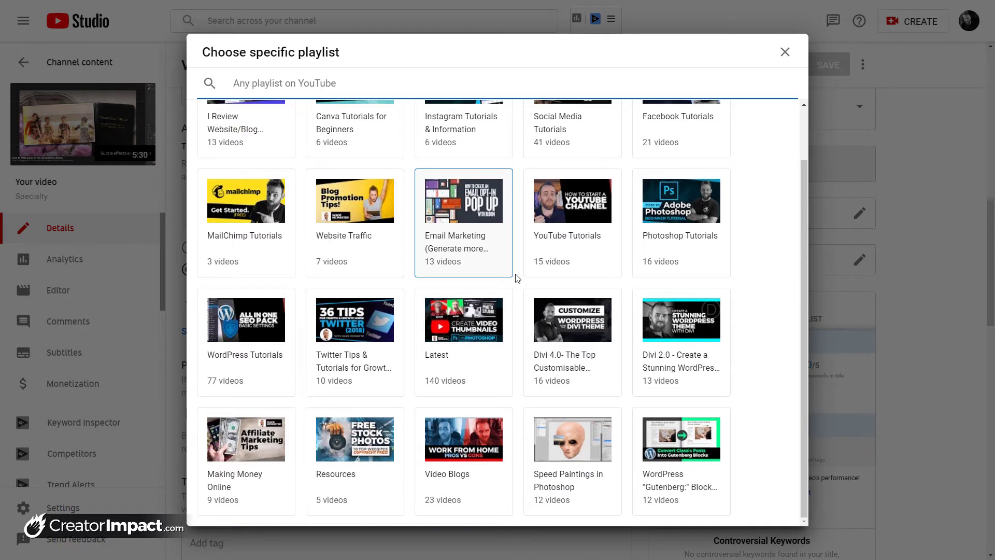
left_click(684, 203)
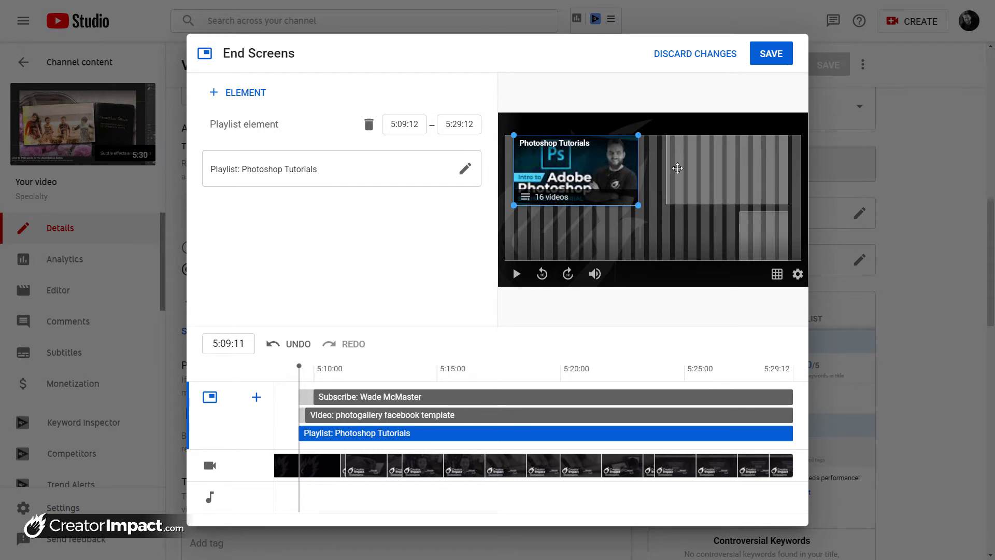
Play the end screen preview from 5:09:18 to 5:21:01 and save the end screen
left_click(700, 169)
left_click(589, 173)
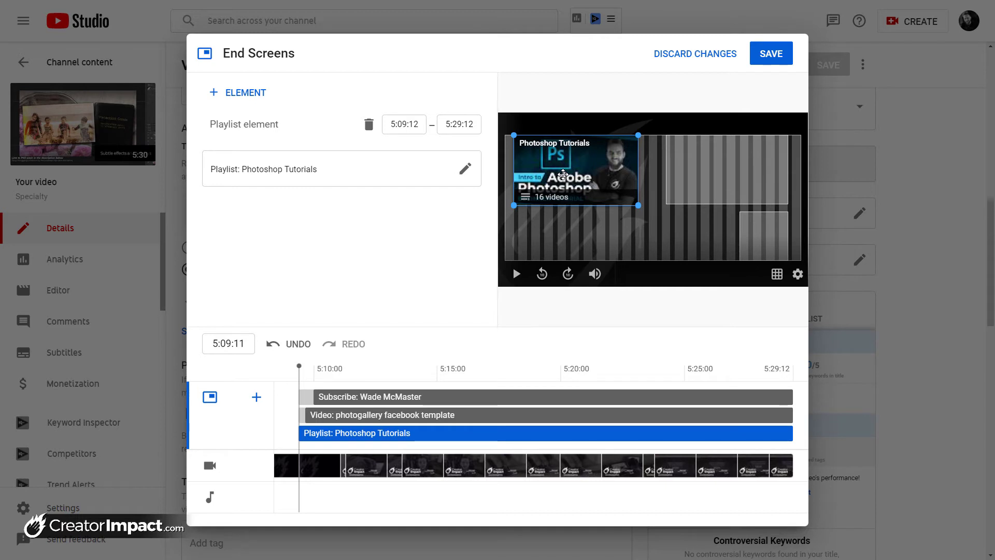
left_click(706, 188)
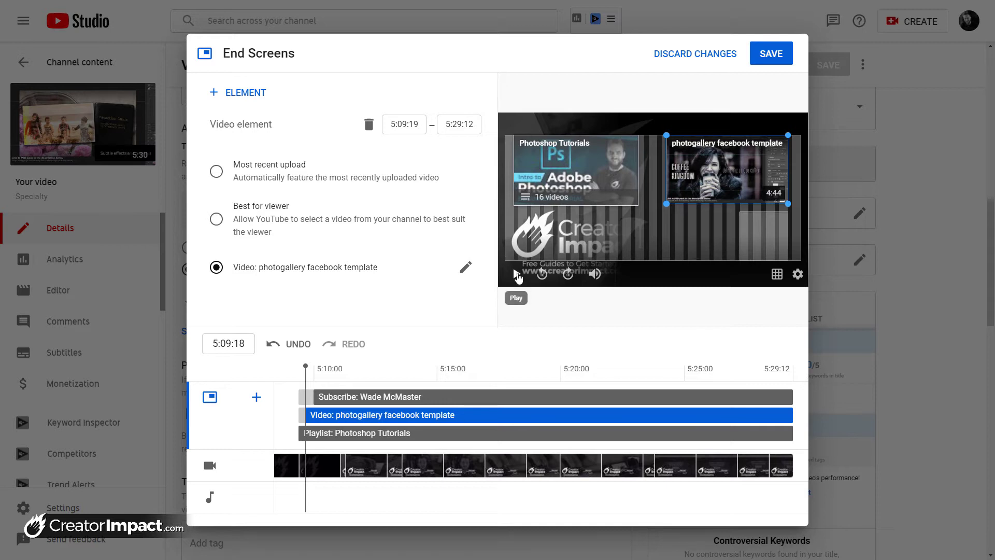
left_click(523, 279)
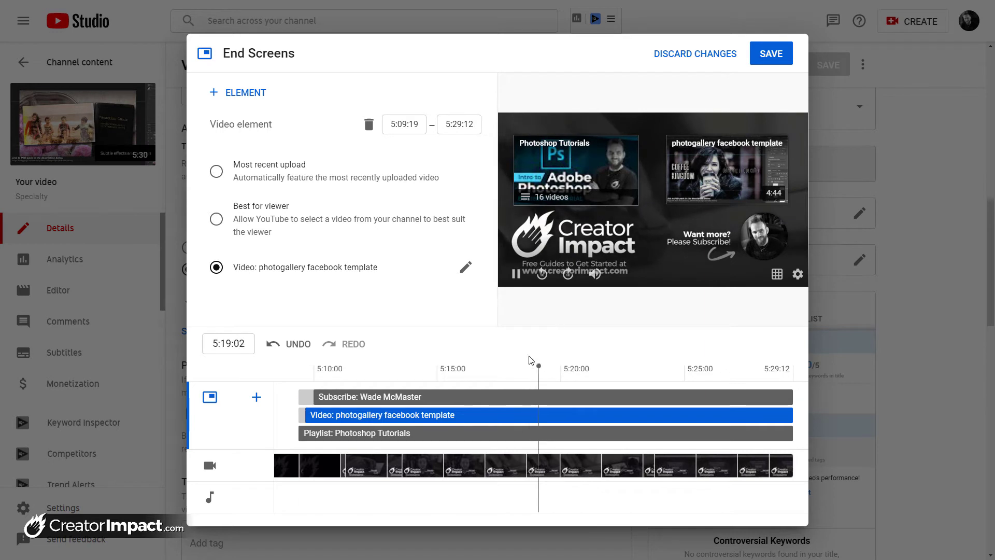
left_click(517, 276)
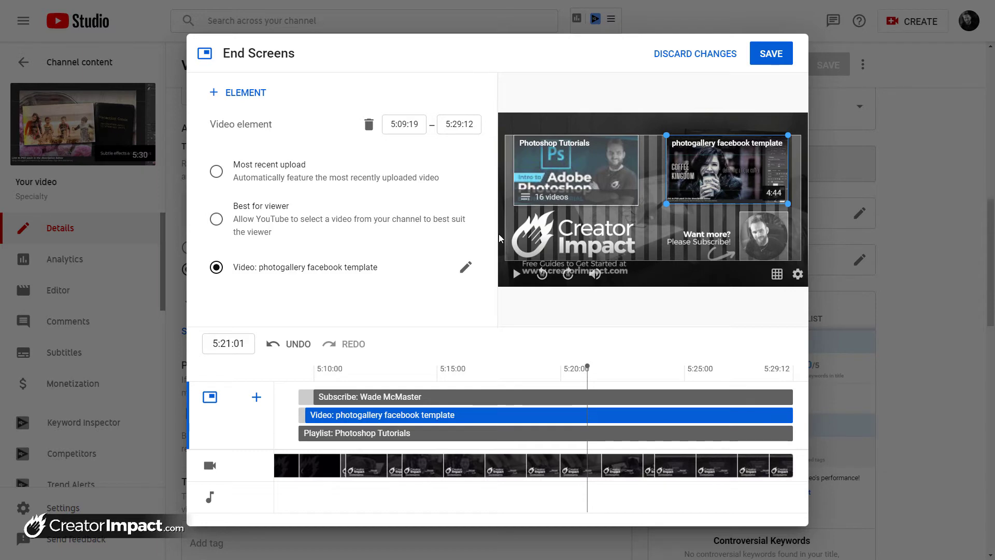
left_click(783, 55)
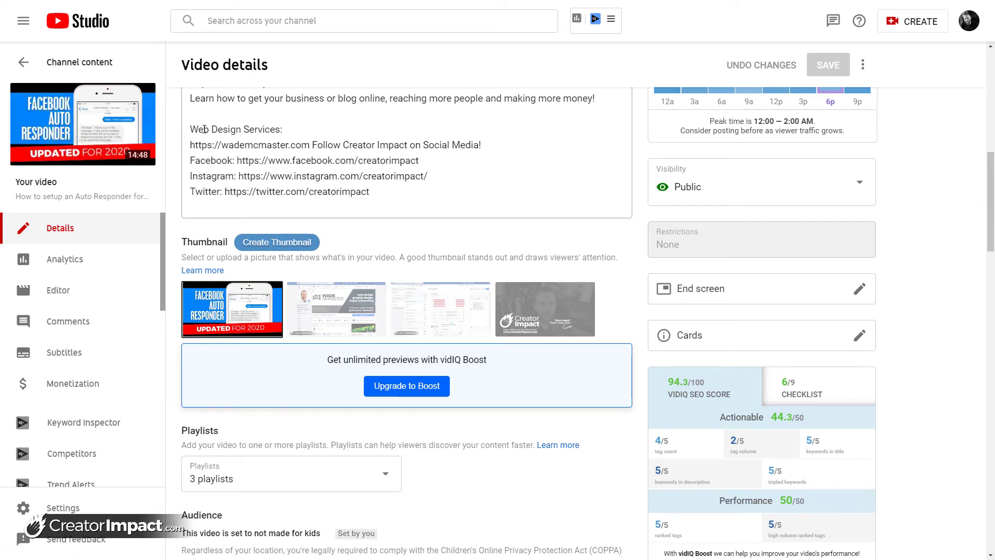
Examine the Facebook auto responder video's analytics overview, including views and key moments for audience retention
left_click(50, 263)
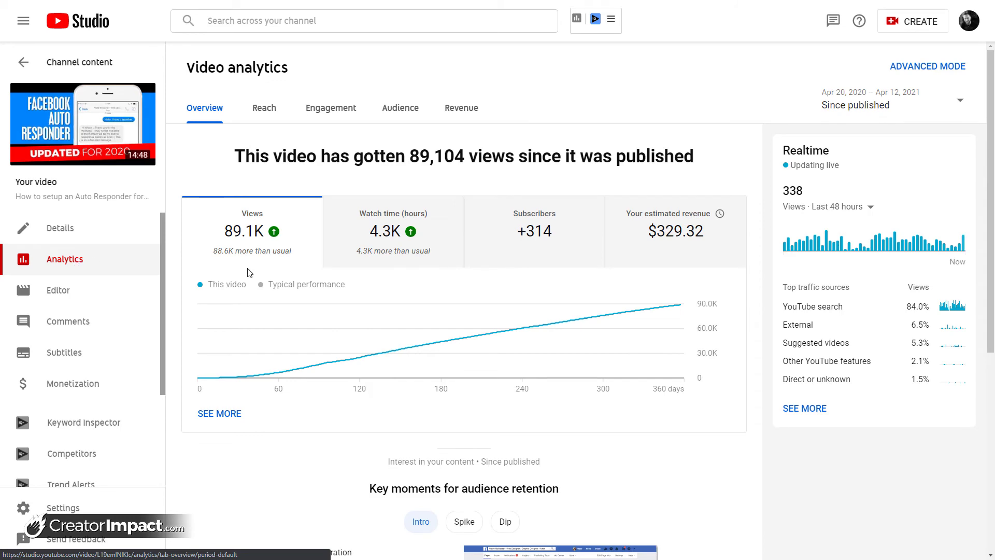
scroll(272, 264, "down", 3)
scroll(272, 265, "down", 3)
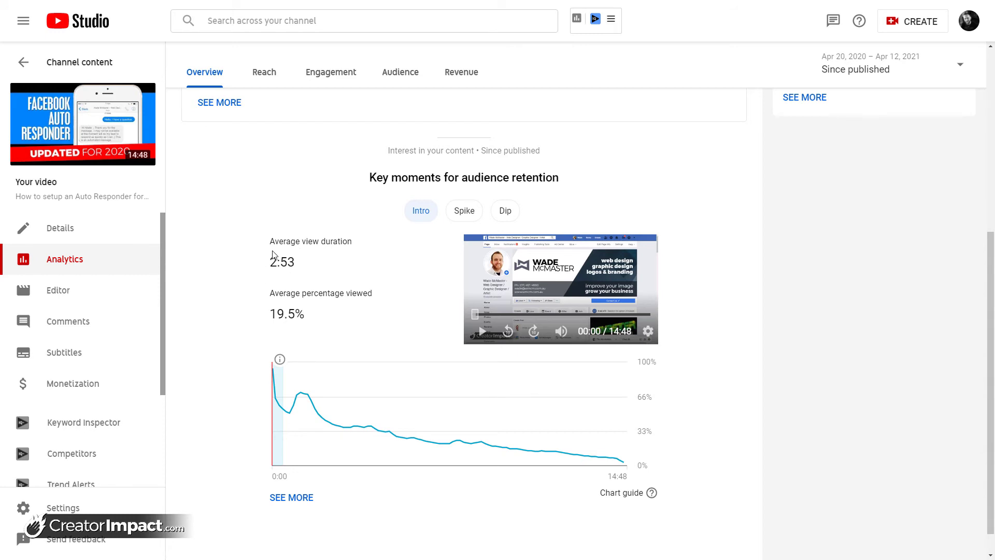
Open the Facebook auto responder video's cards editor, examine its video card's message and timing, and leave without saving
left_click(64, 231)
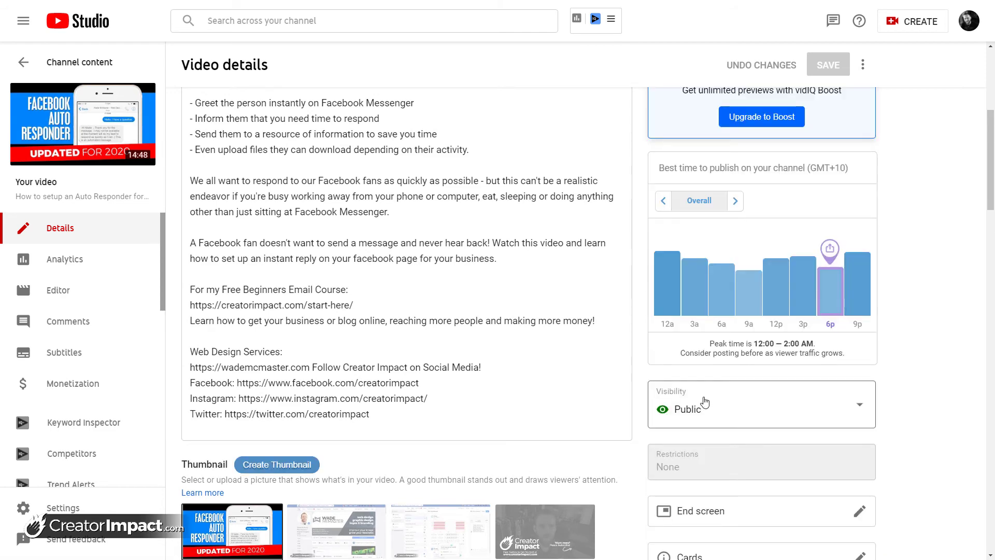
scroll(702, 446, "down", 2)
left_click(704, 459)
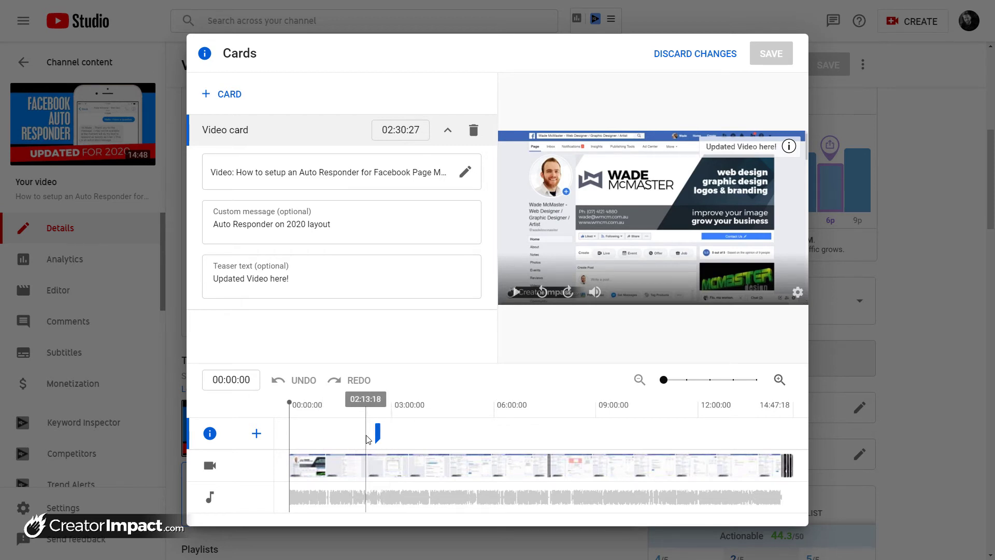
left_click(694, 57)
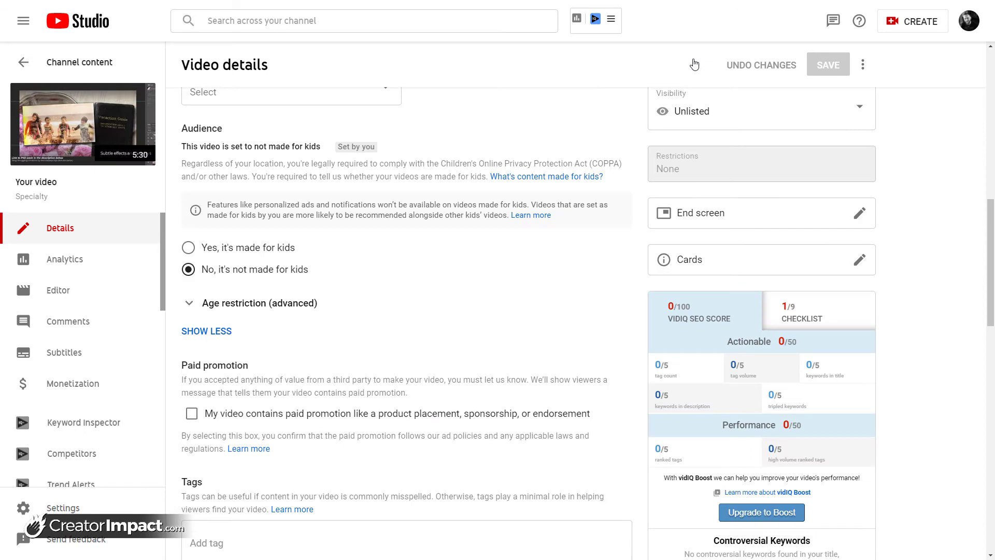
Open the cards editor for the Specialty video and try a link card, declining the external links terms
scroll(674, 197, "down", 5)
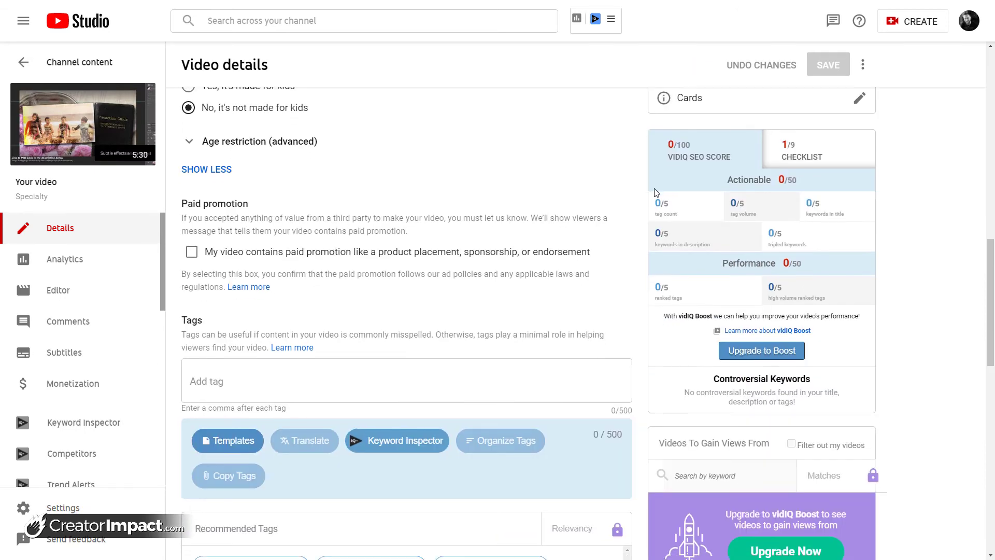
scroll(679, 326, "up", 6)
left_click(681, 325)
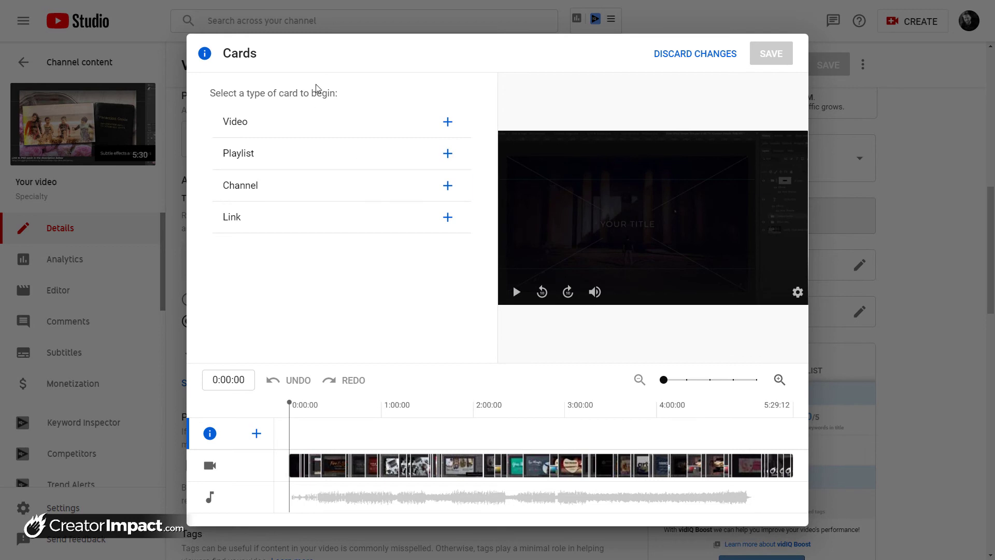
left_click(273, 217)
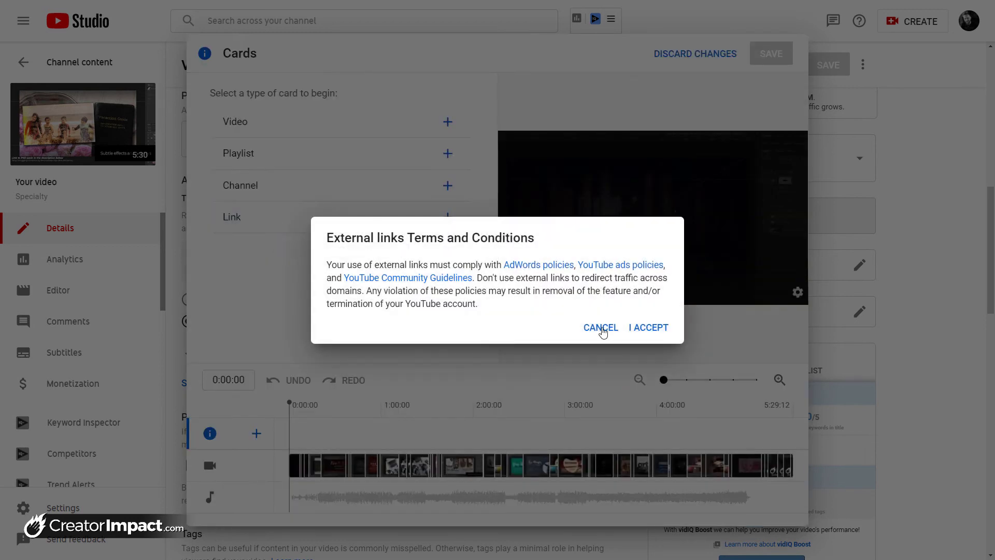
left_click(603, 331)
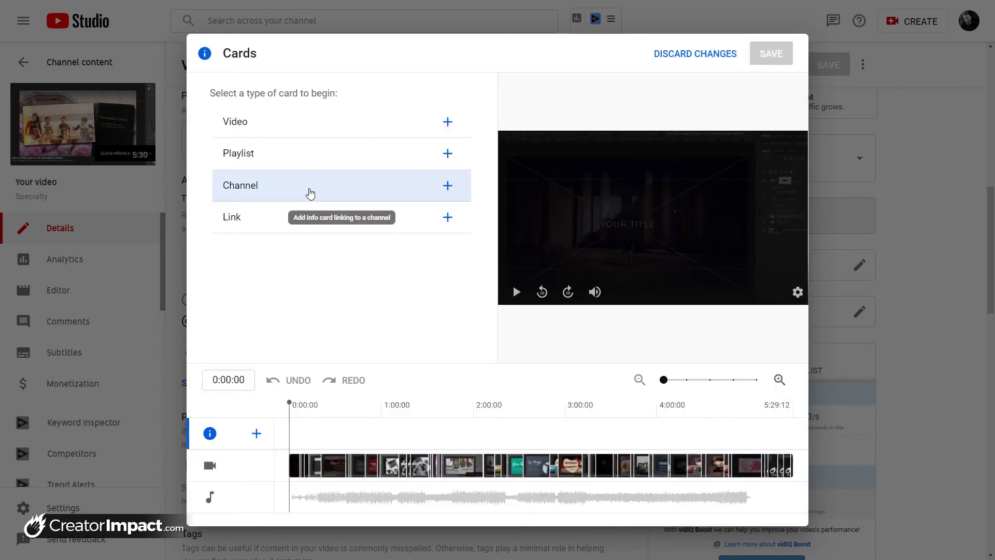
Explore the channel and playlist card types, searching for a channel by its owner's name, and leave both choosers without adding a card
left_click(310, 193)
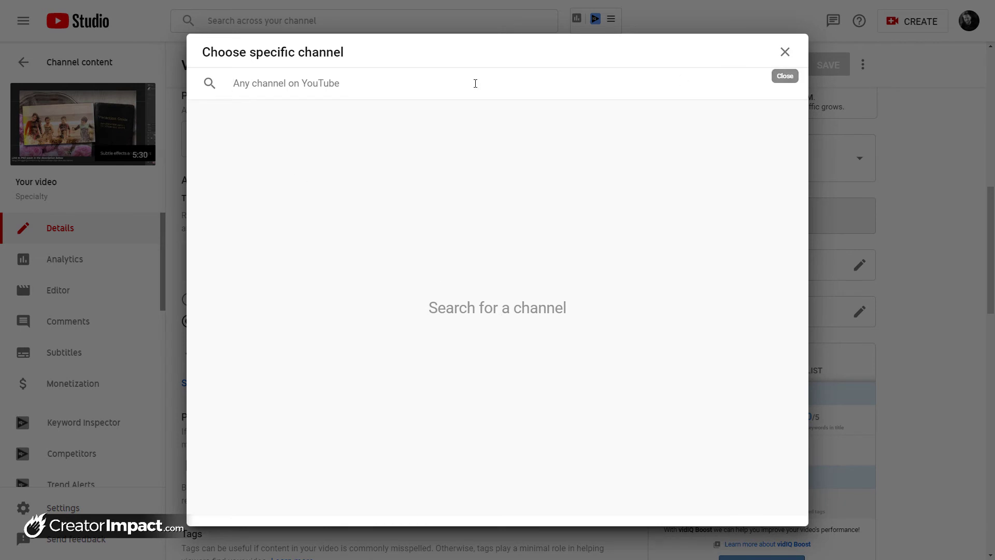
type("wade mcmaster")
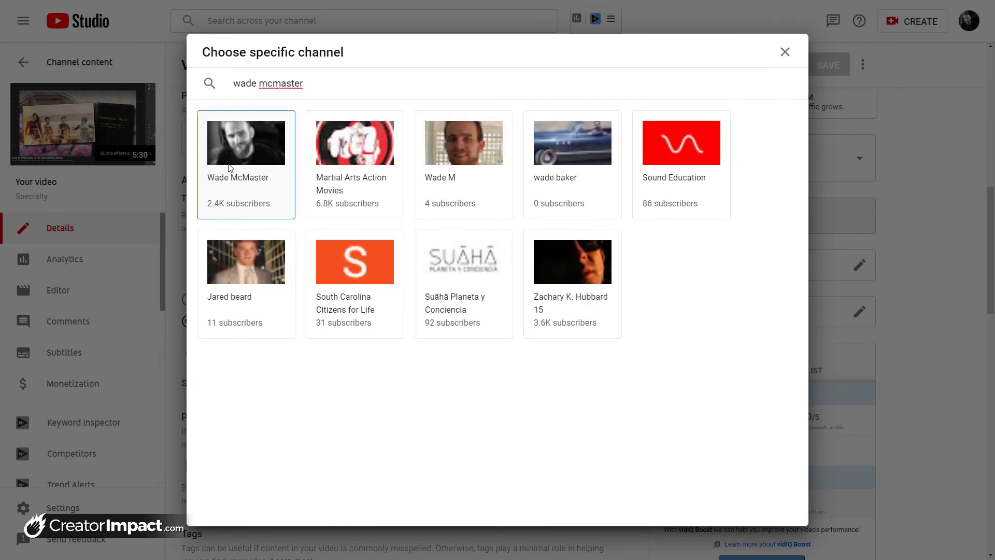
left_click(784, 52)
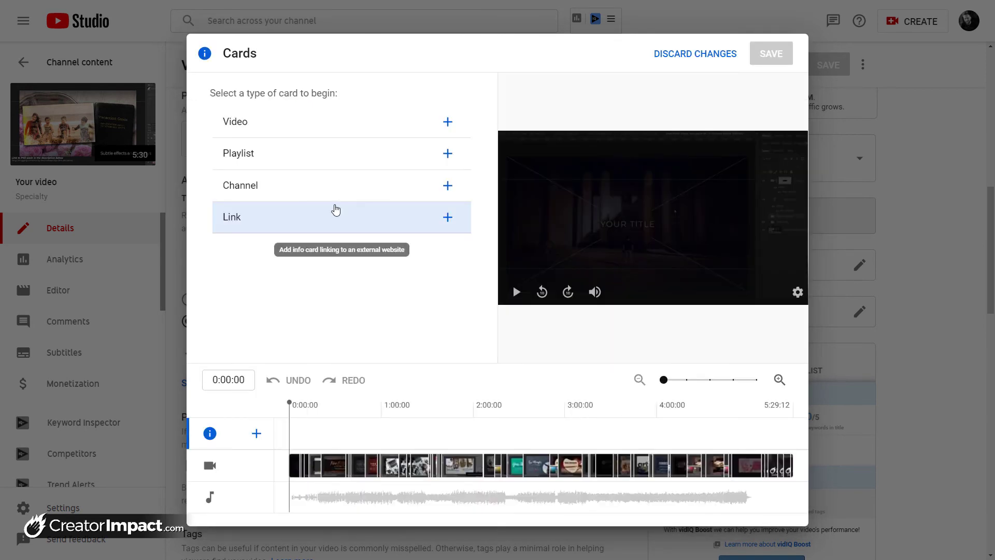
left_click(252, 155)
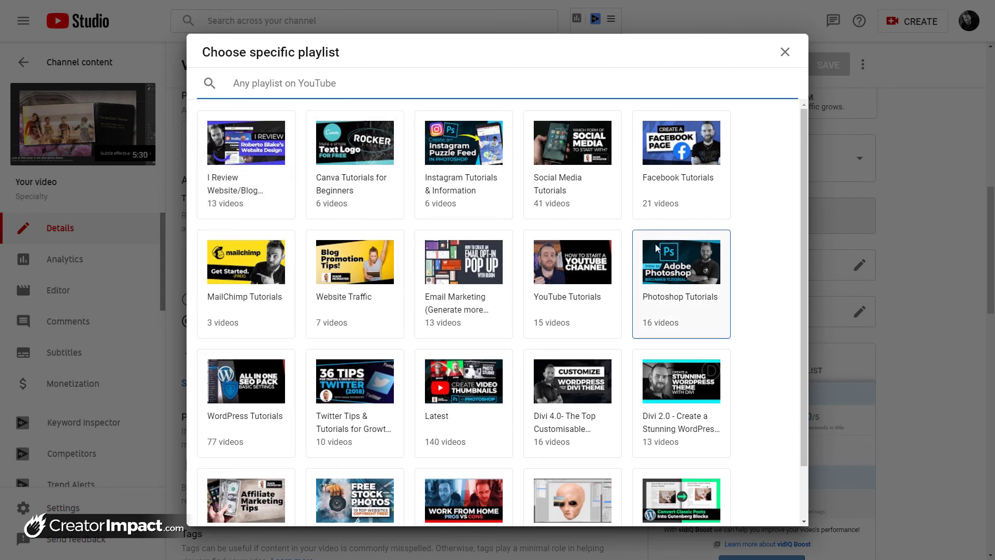
left_click(784, 54)
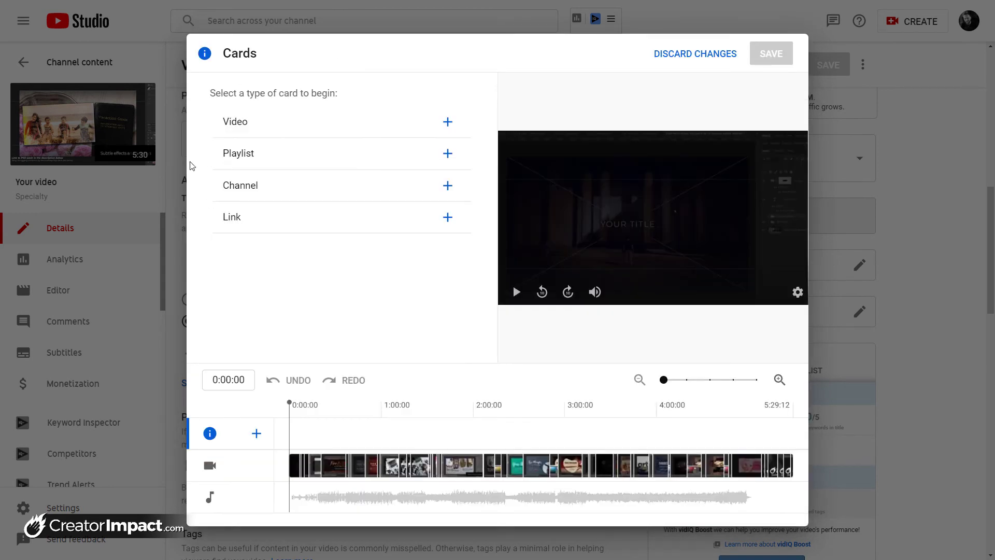
Add a video card for the Basics video and place it at 2:33:12 on the timeline
left_click(238, 134)
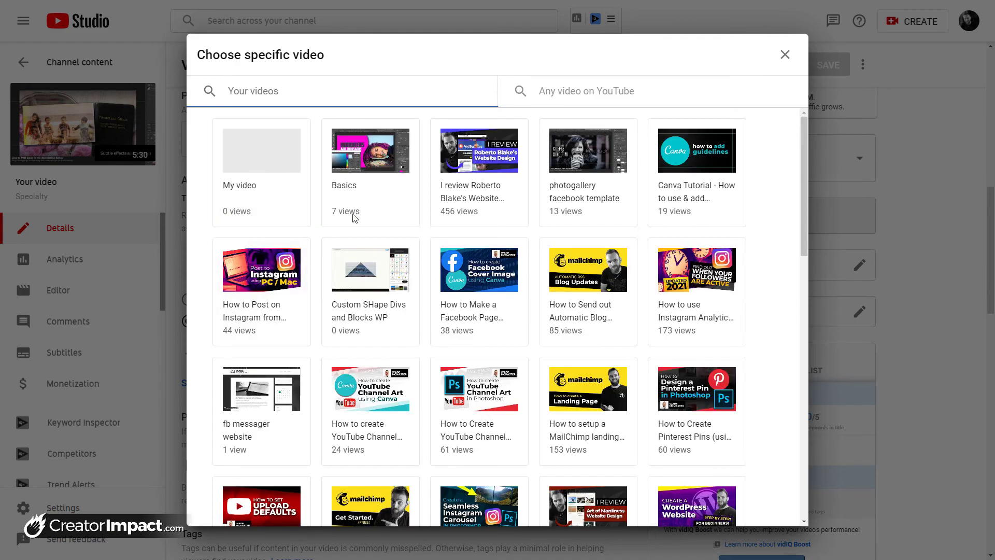
left_click(354, 218)
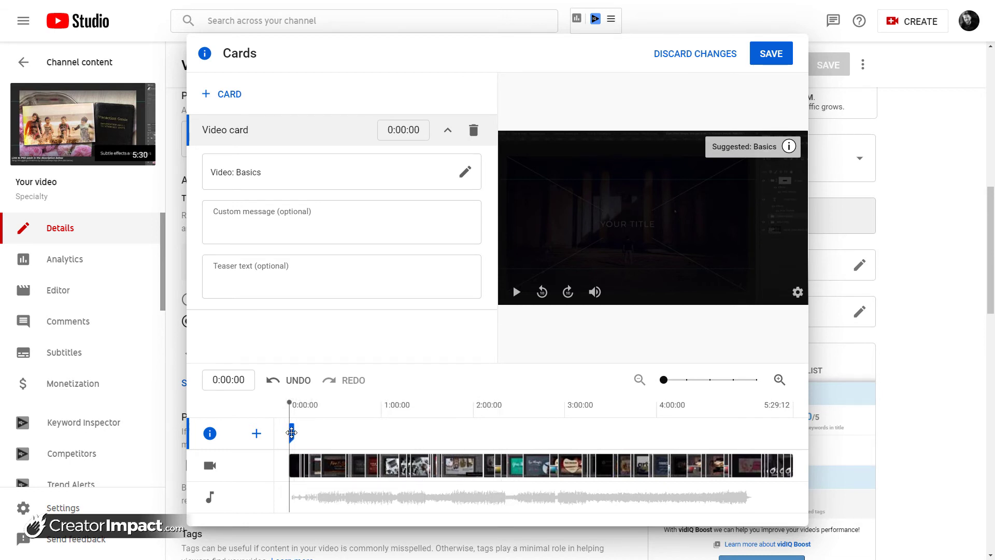
left_click_drag(291, 433, 526, 433)
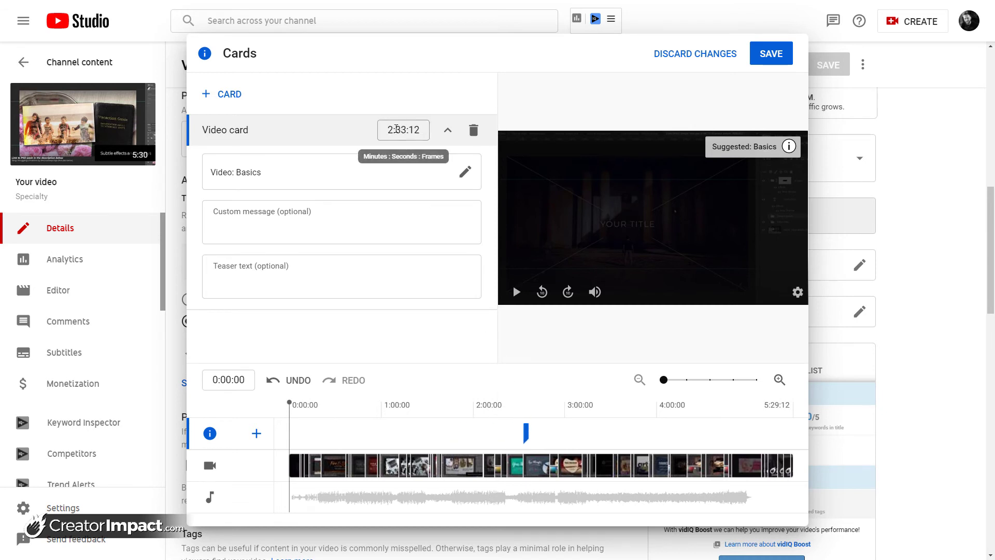
left_click(390, 130)
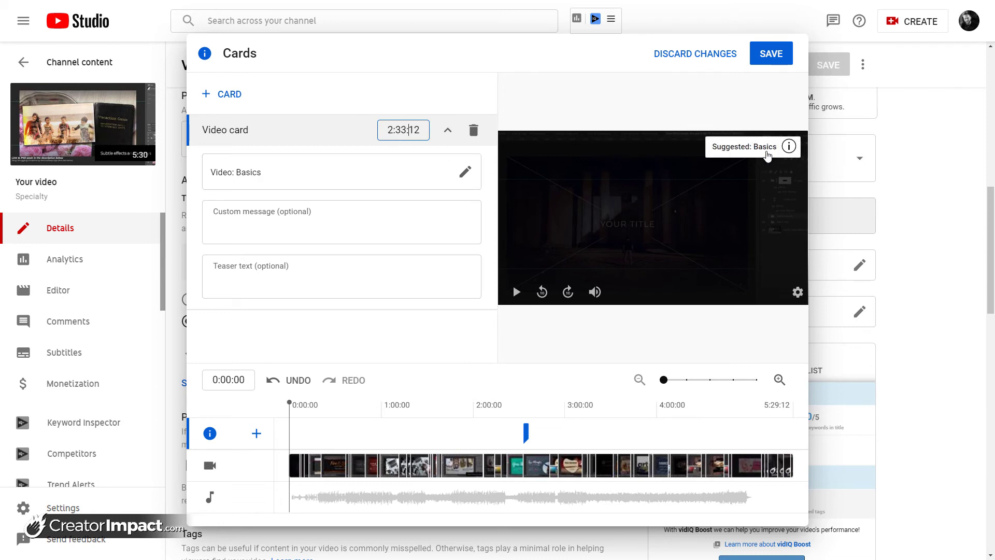
Give the video card the custom message "UPDATE HERE! New Video" and teaser text "My new basics video", checking them in the preview
left_click(327, 220)
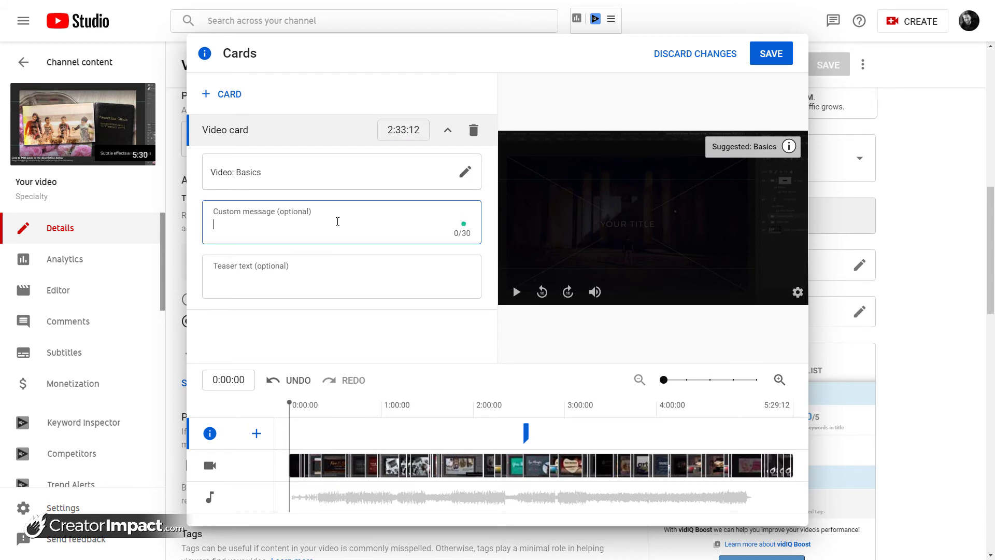
type("UPDATED  HERE! New Video")
left_click(349, 262)
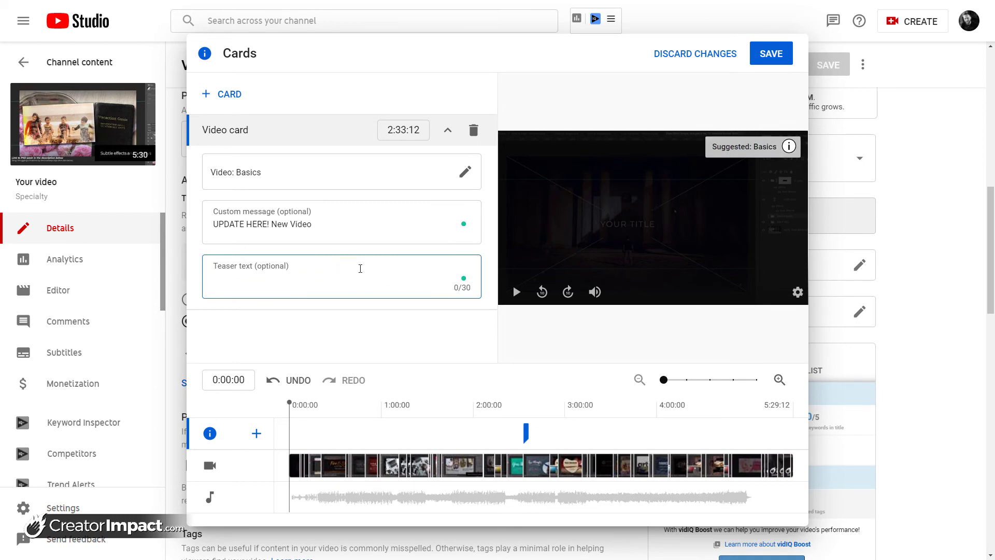
type("My new basics video")
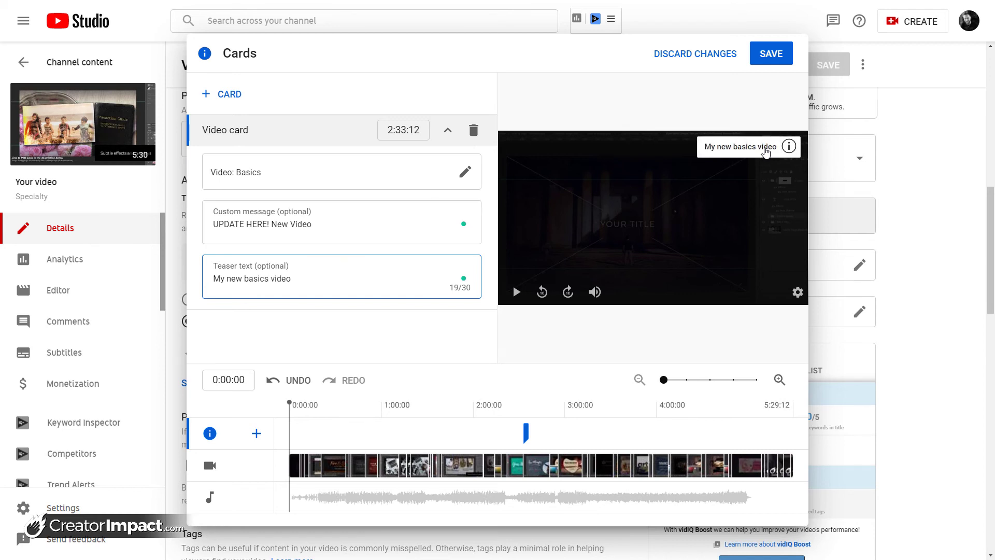
left_click(789, 149)
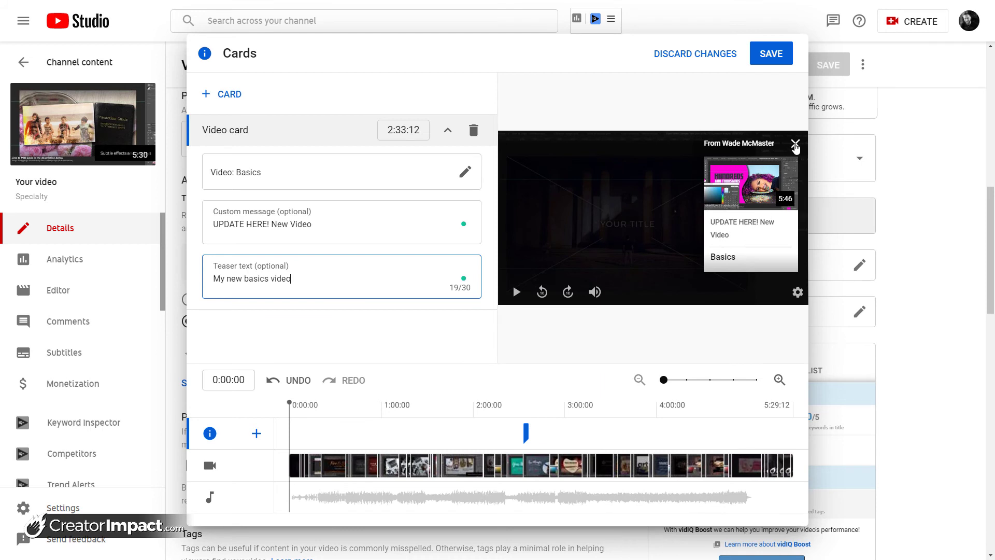
left_click(795, 143)
Clear the video card's custom message and replace its teaser text with "UPDATE: New basic video here!"
triple_click(317, 224)
key("BackSpace")
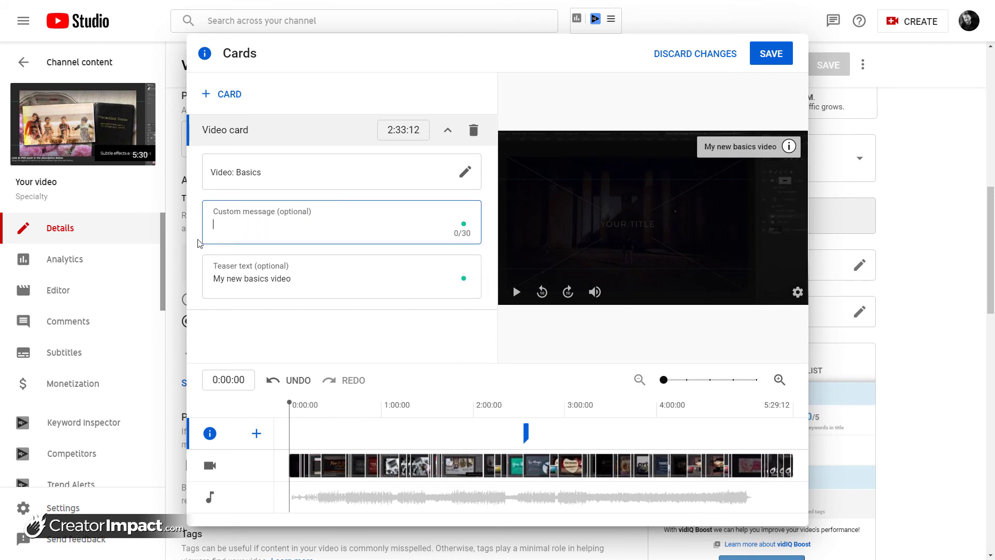
left_click(737, 154)
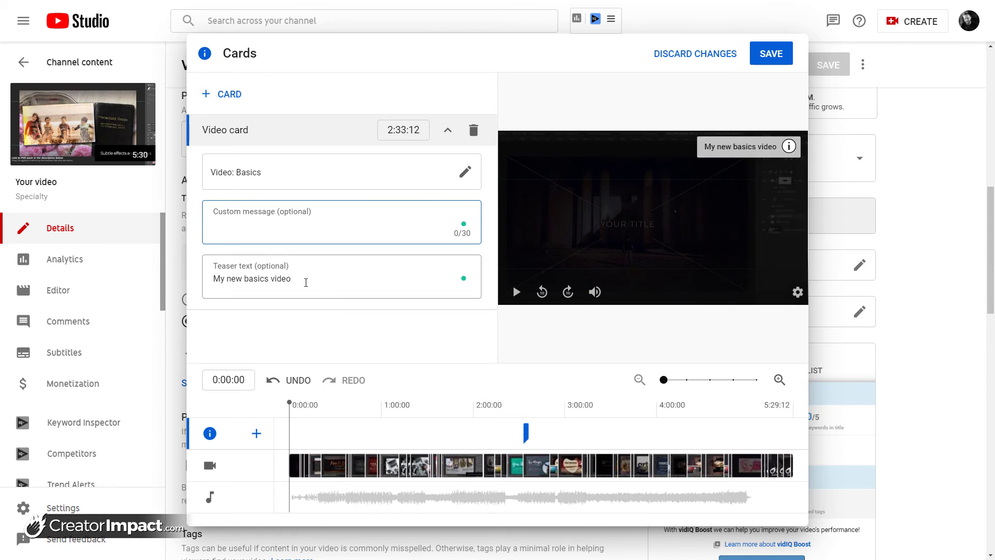
left_click_drag(304, 280, 154, 285)
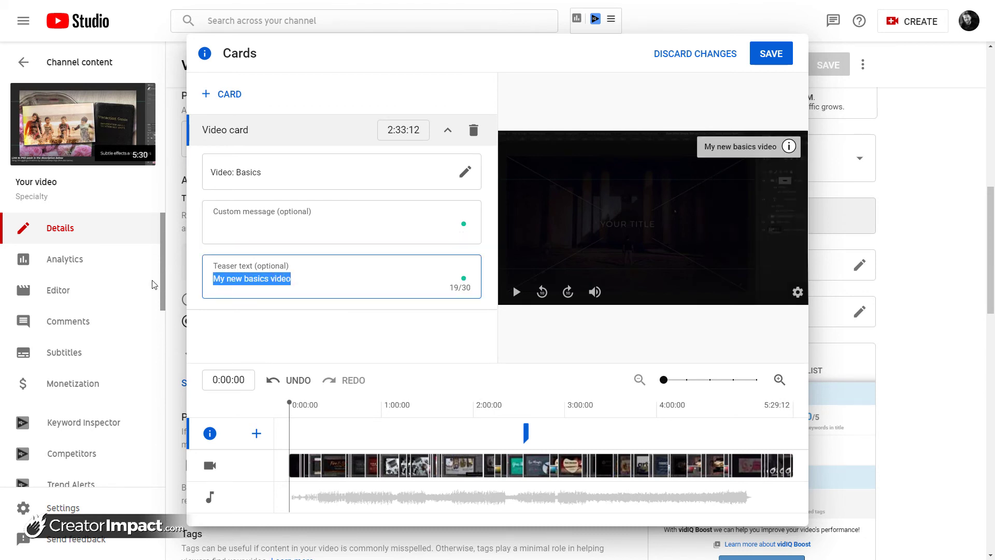
type("UODAT")
key("BackSpace")
key("BackSpace")
key("BackSpace")
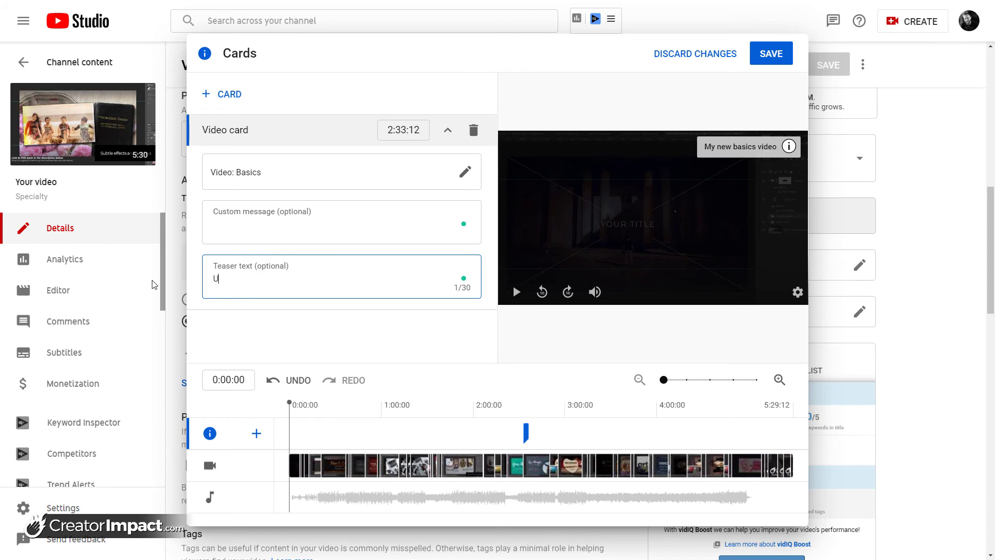
type("PDATE: New basic video here!")
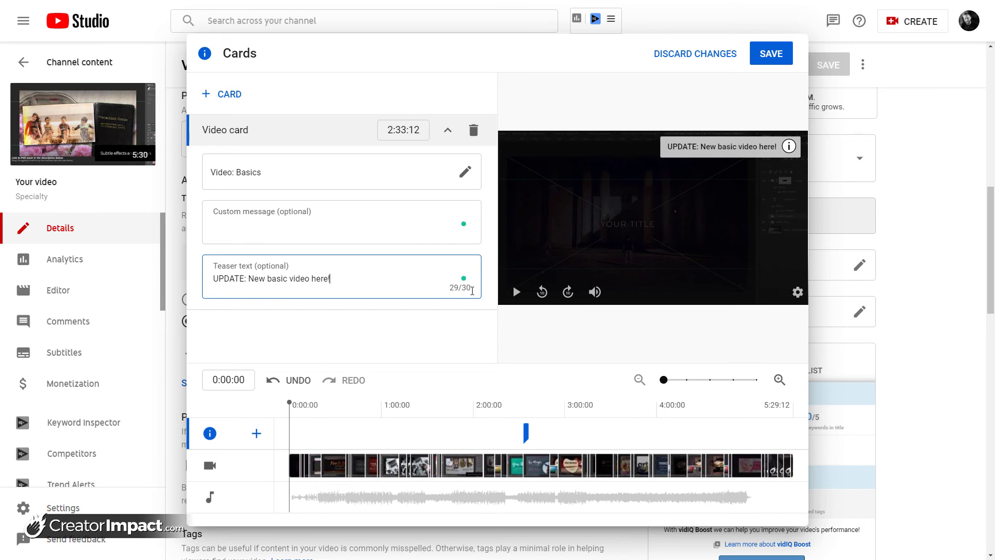
left_click(453, 288)
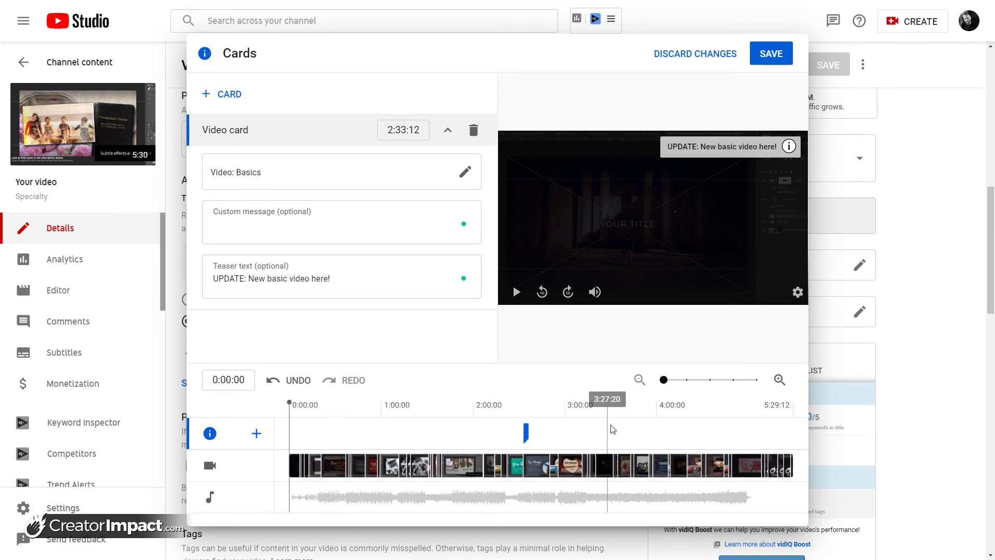
Add a playlist card for Photoshop Tutorials and place it at 4:38:14 on the timeline
left_click(237, 95)
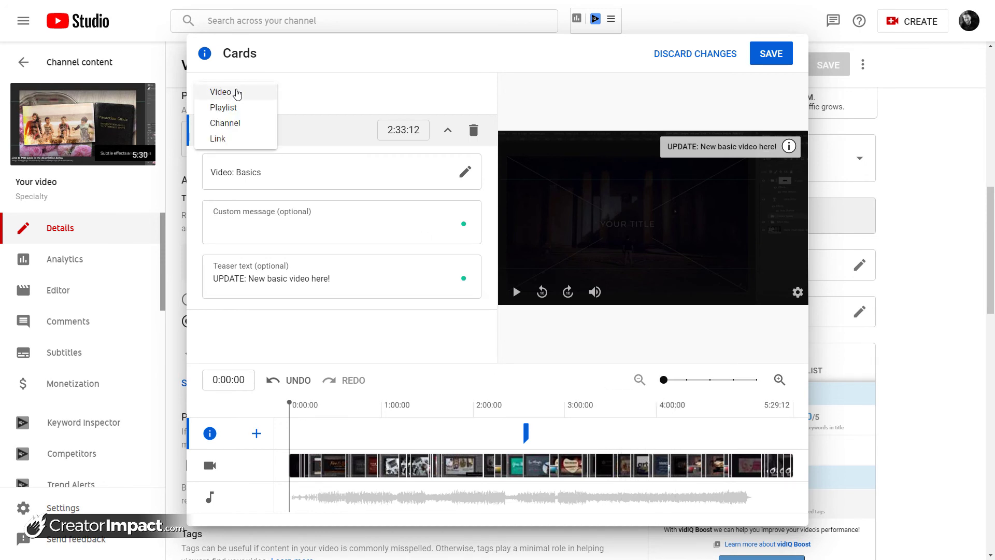
left_click(232, 111)
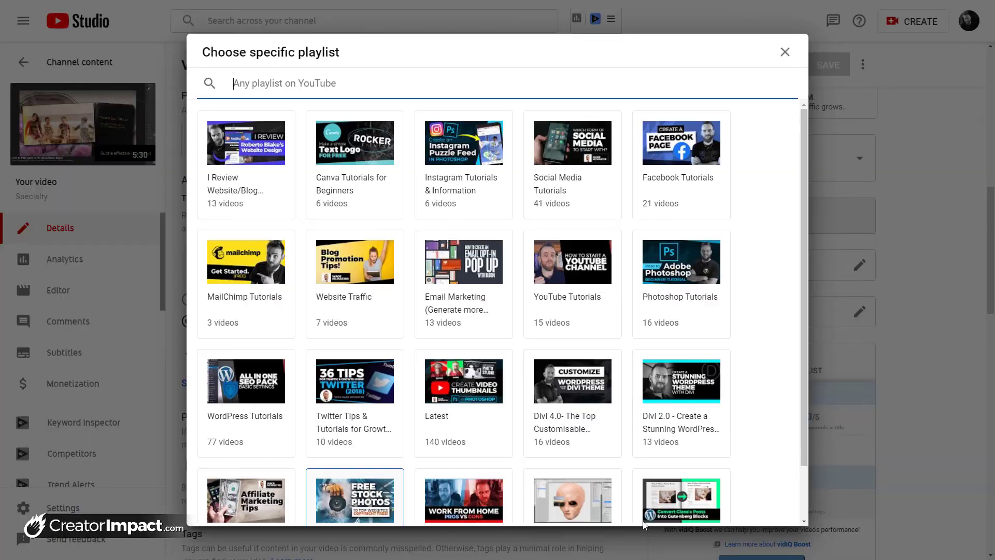
left_click(683, 281)
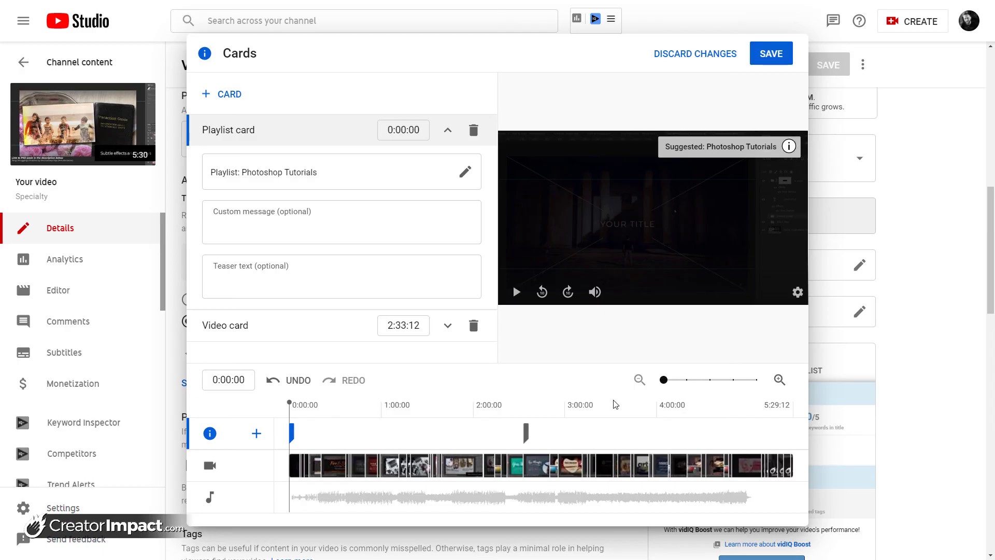
left_click_drag(291, 433, 716, 433)
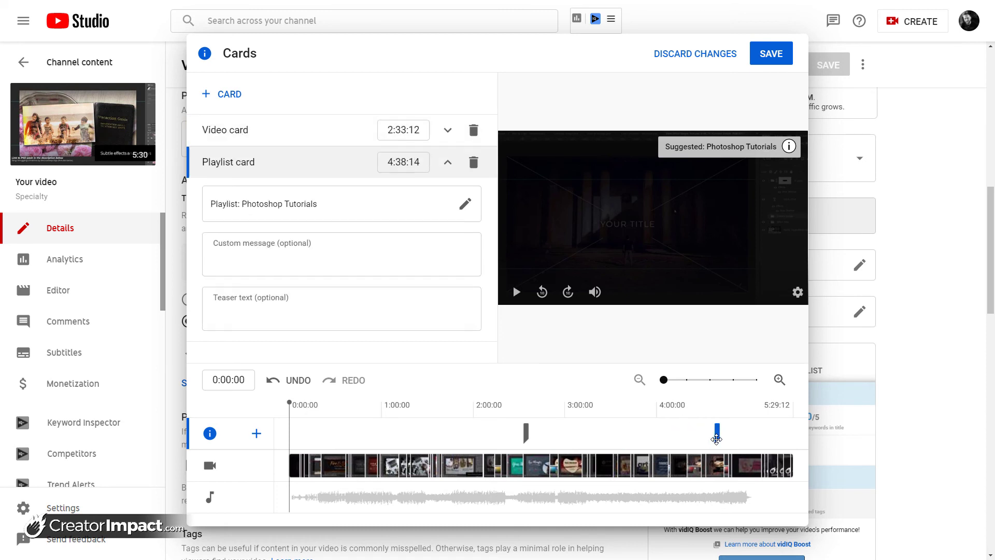
Set the playlist card's teaser text to "LEARN PHOTOSHOP! Click here"
left_click(269, 296)
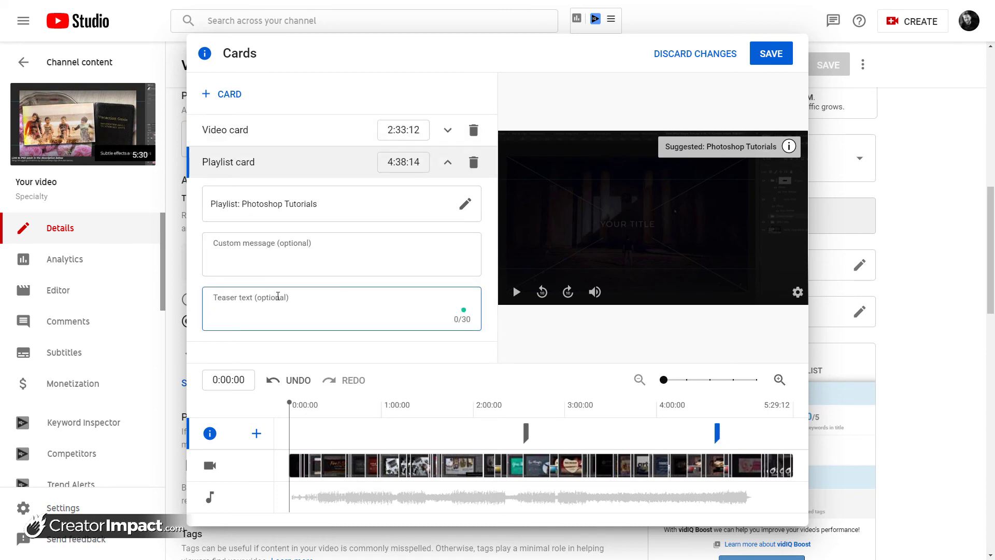
type("LEARN MORE PHOTODS")
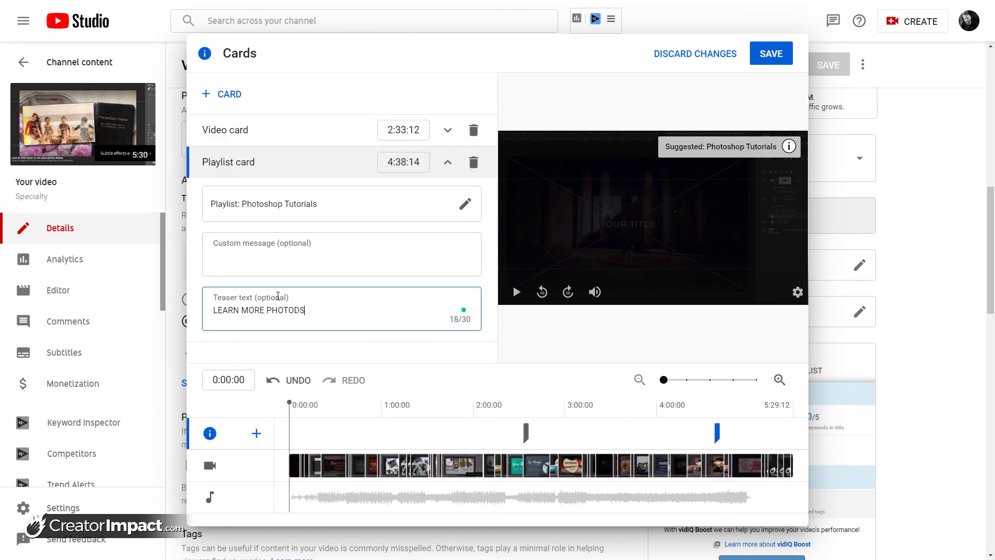
key("BackSpace")
key("BackSpace")
type("SHOP!")
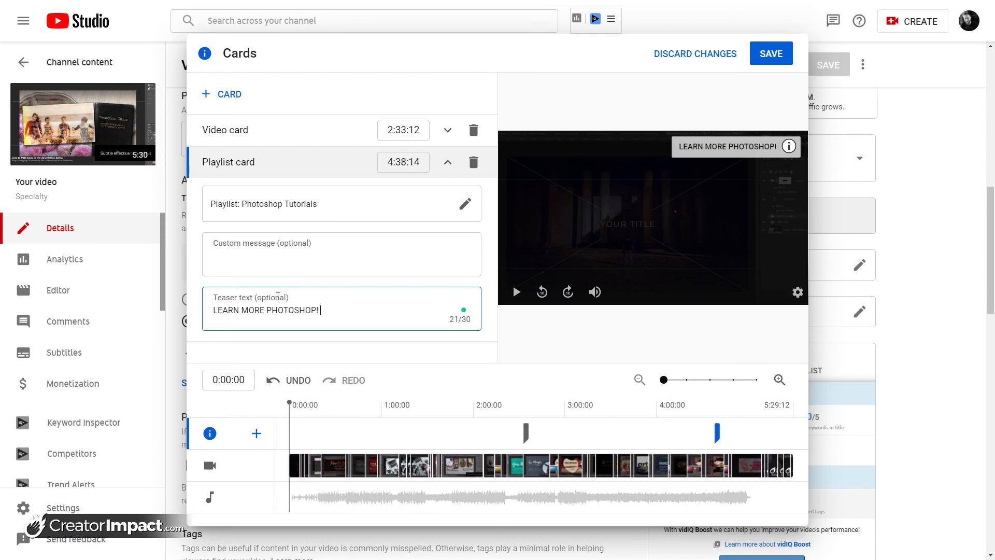
type(" Click here")
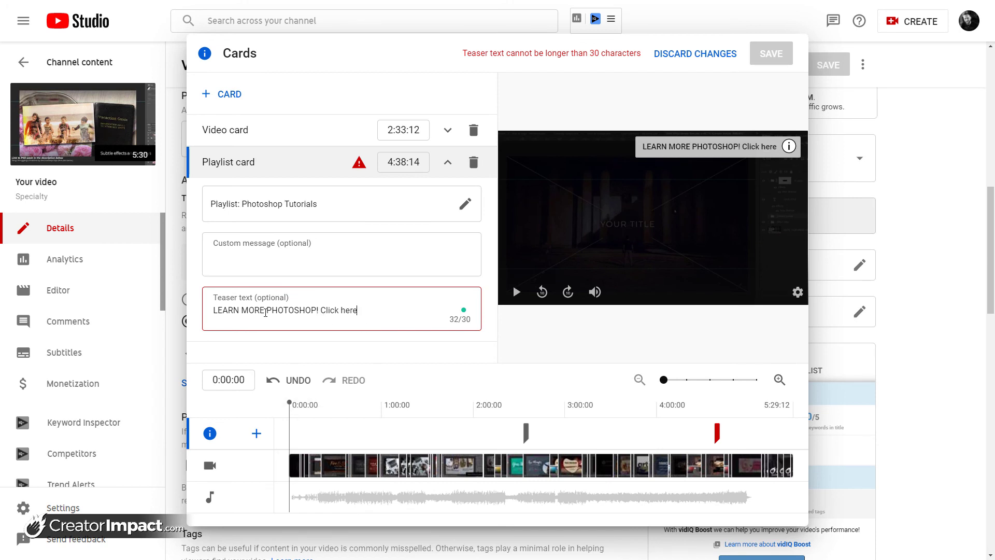
left_click_drag(267, 311, 242, 310)
key("BackSpace")
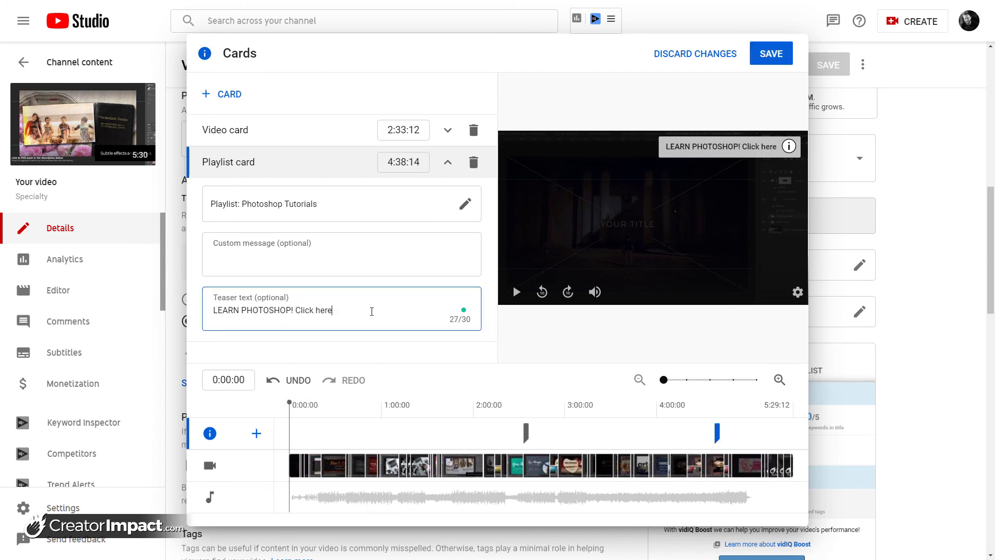
Check both cards in the expanded video preview, close it and save the cards
left_click(738, 153)
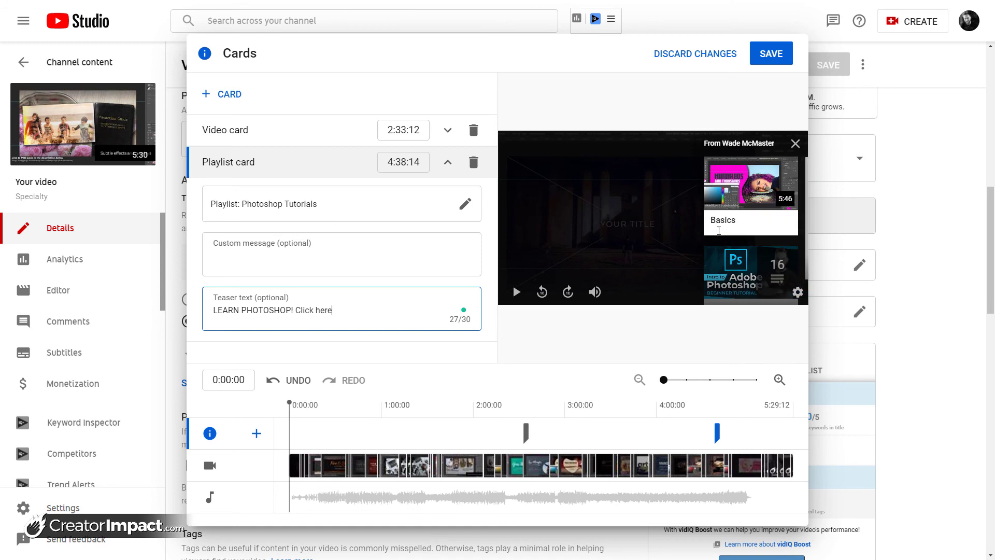
scroll(744, 244, "down", 1)
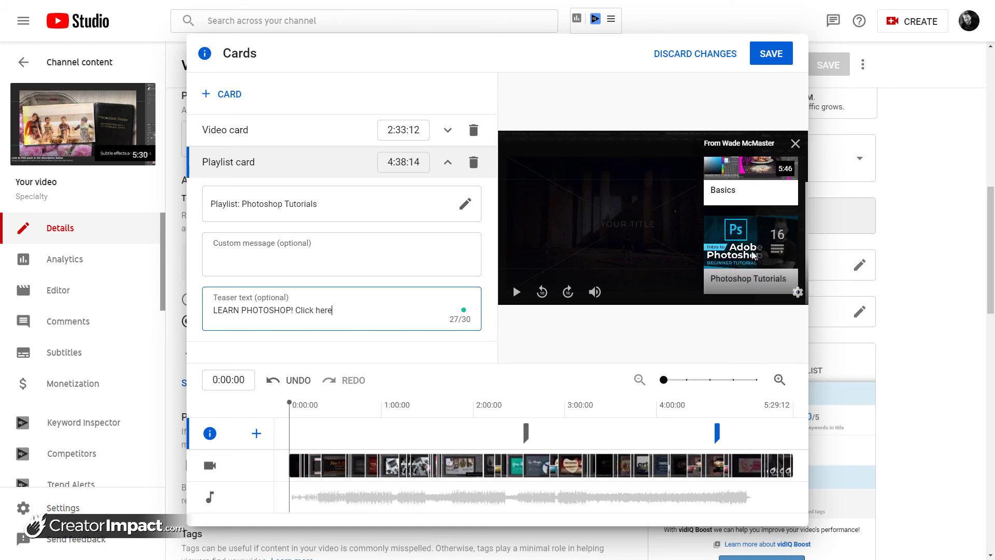
scroll(752, 244, "up", 1)
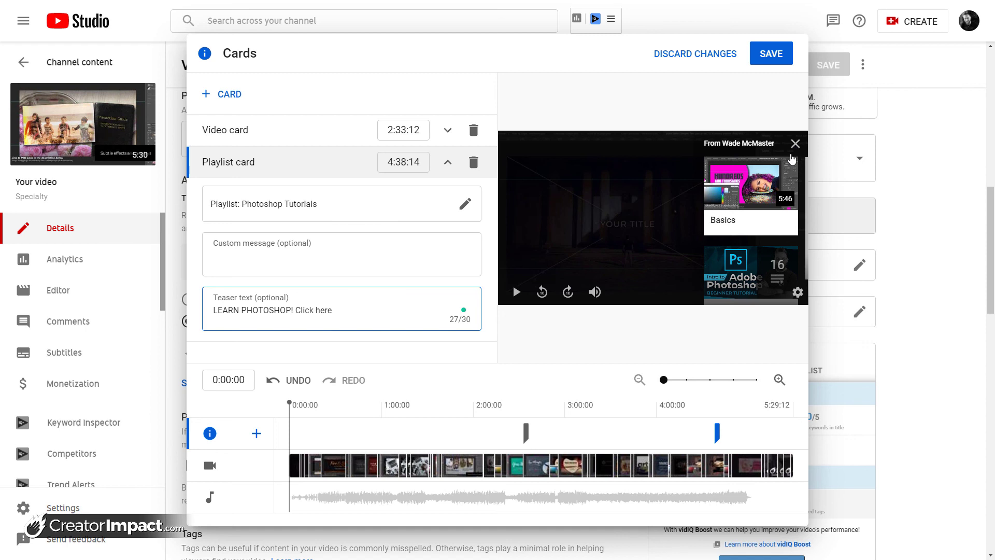
left_click(796, 145)
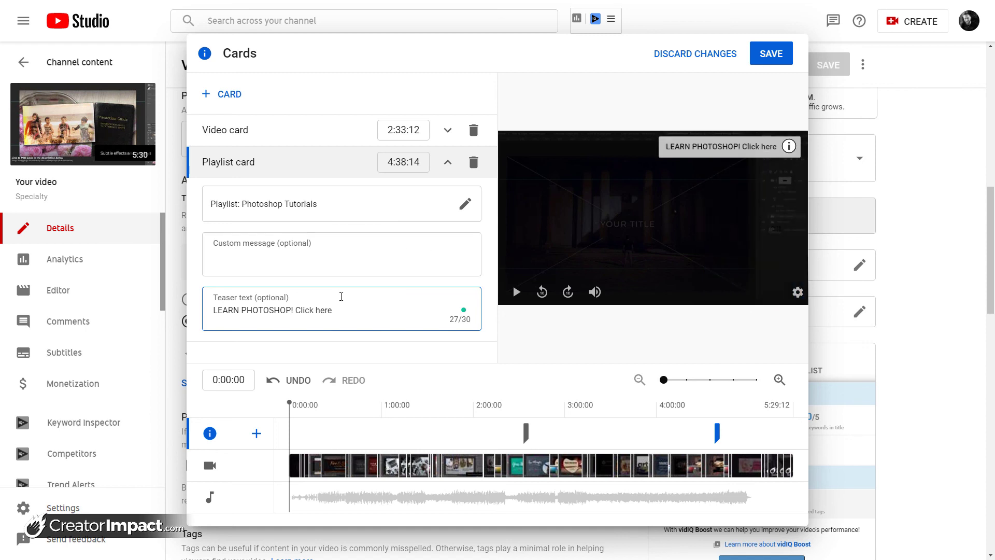
left_click(764, 57)
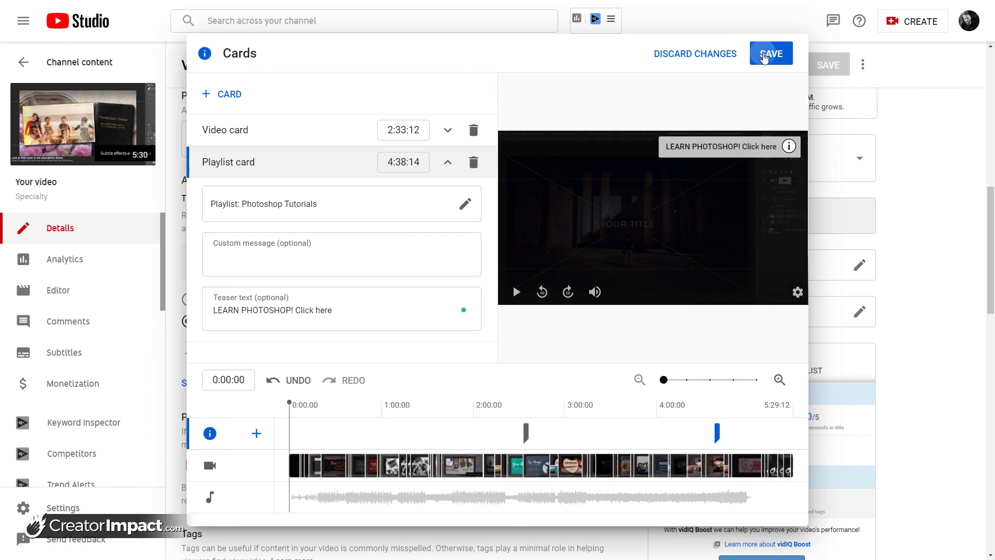